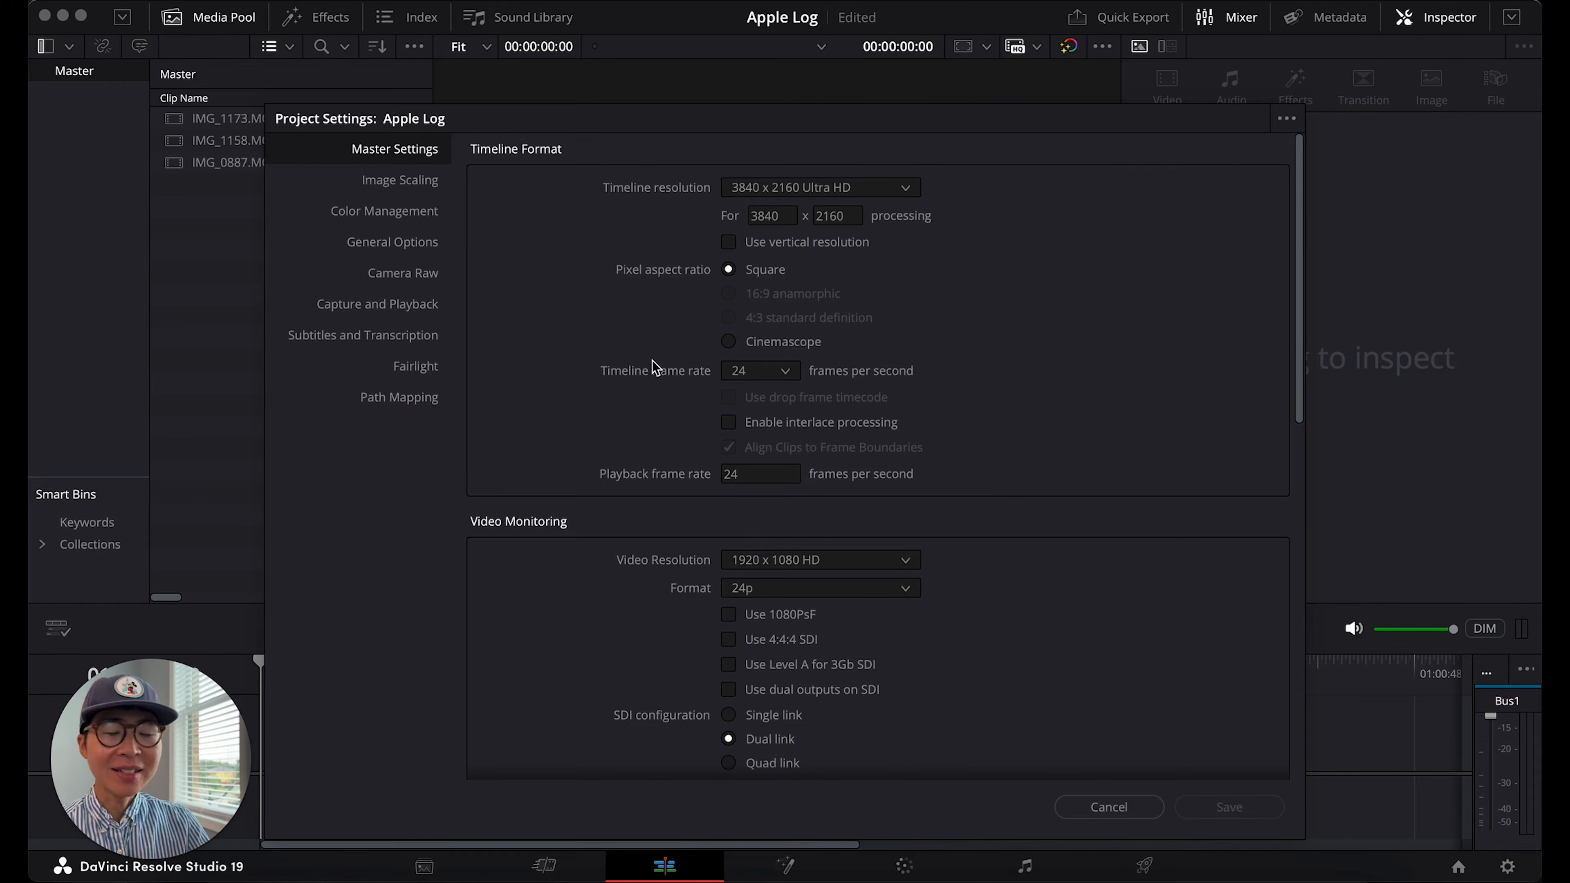
Set the project's timeline color space to Rec.709-A and its output color space to Same as Timeline, and save the settings
left_click(404, 223)
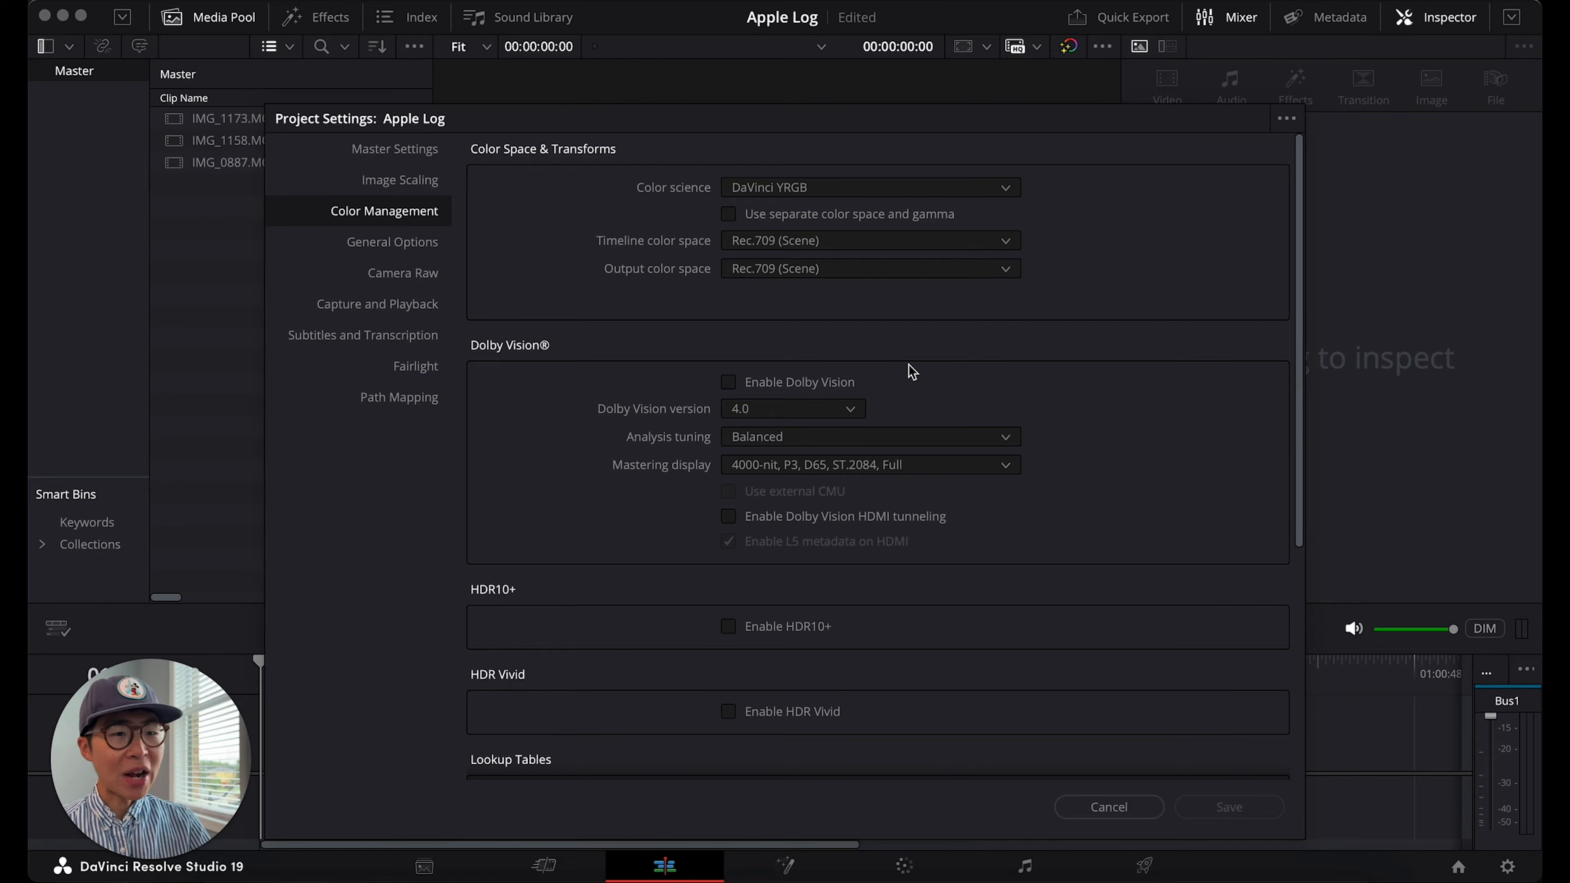
left_click(842, 245)
left_click(842, 421)
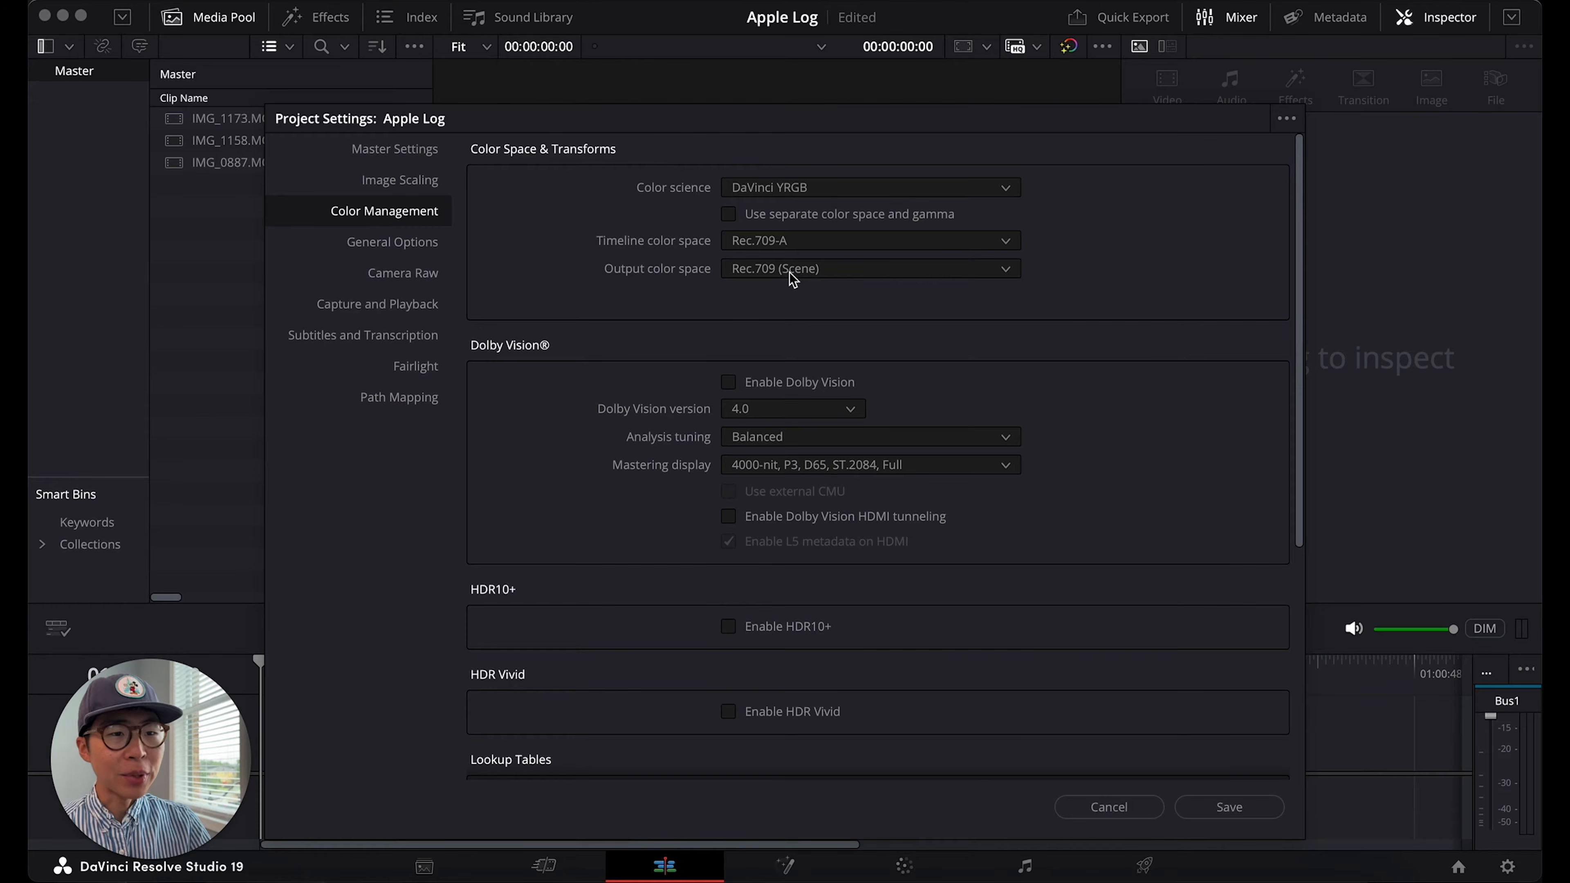
left_click(793, 279)
scroll(819, 351, "up", 5)
left_click(815, 303)
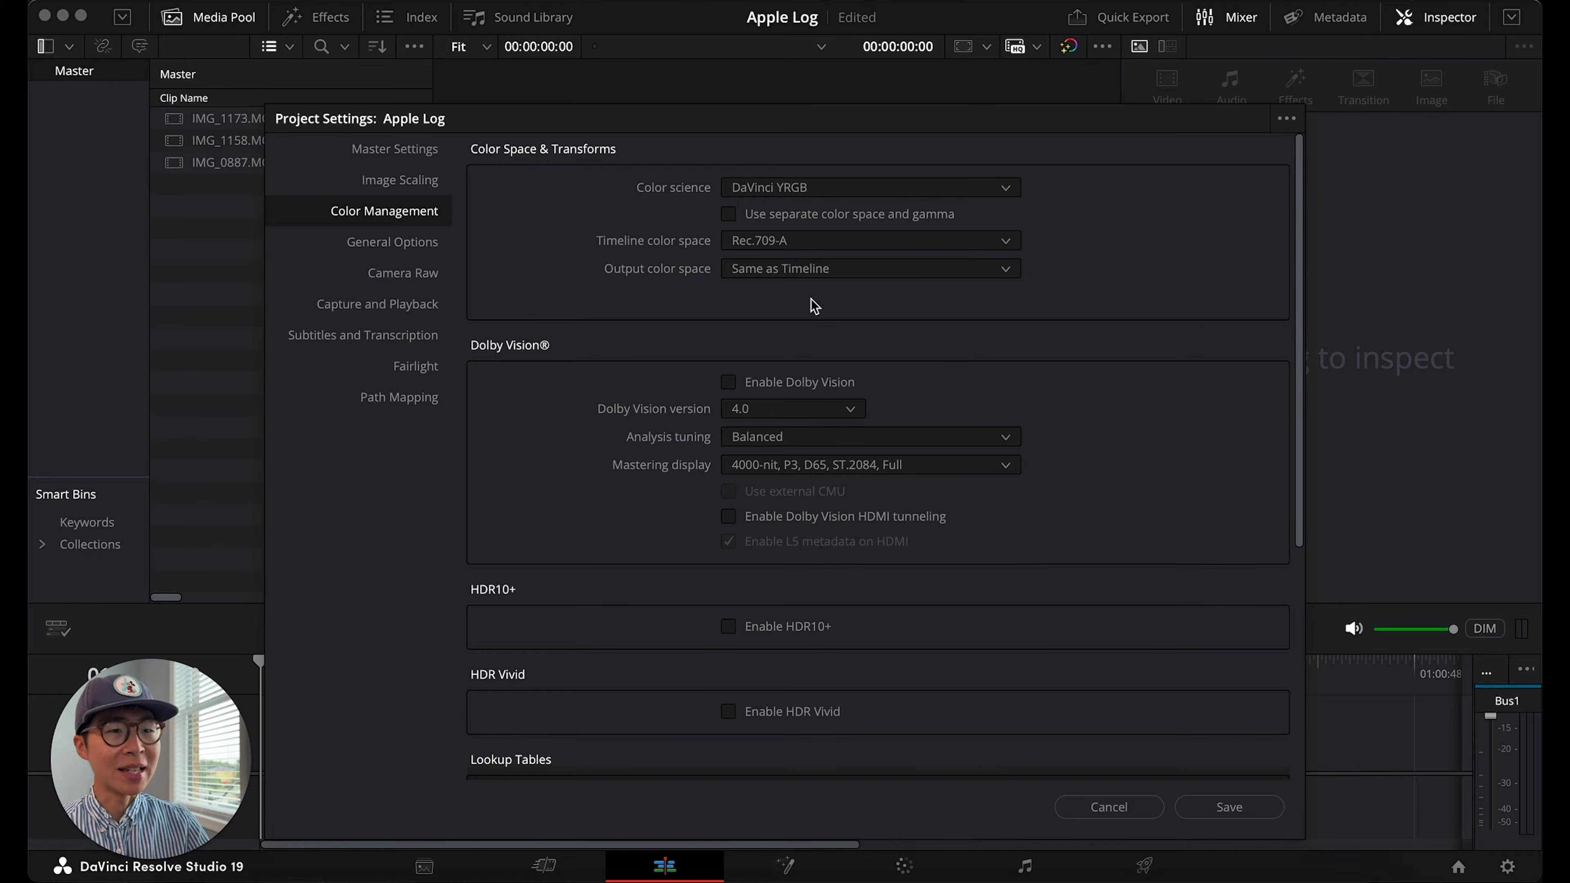
left_click(1231, 808)
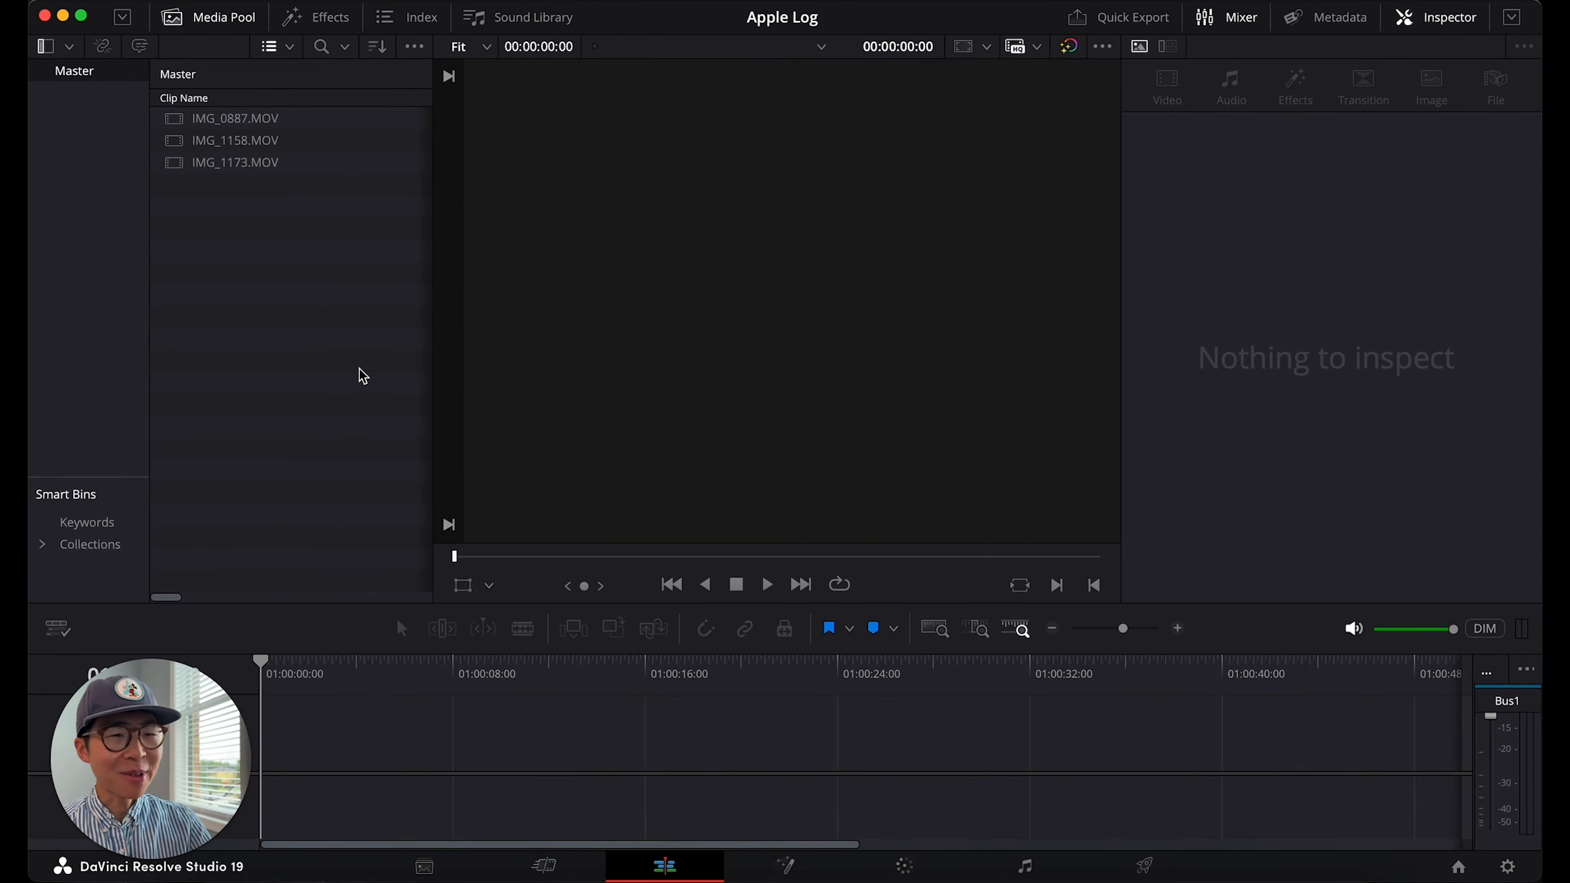
Place the three MOV clips on a new timeline and switch to the Color page
left_click_drag(303, 238, 281, 736)
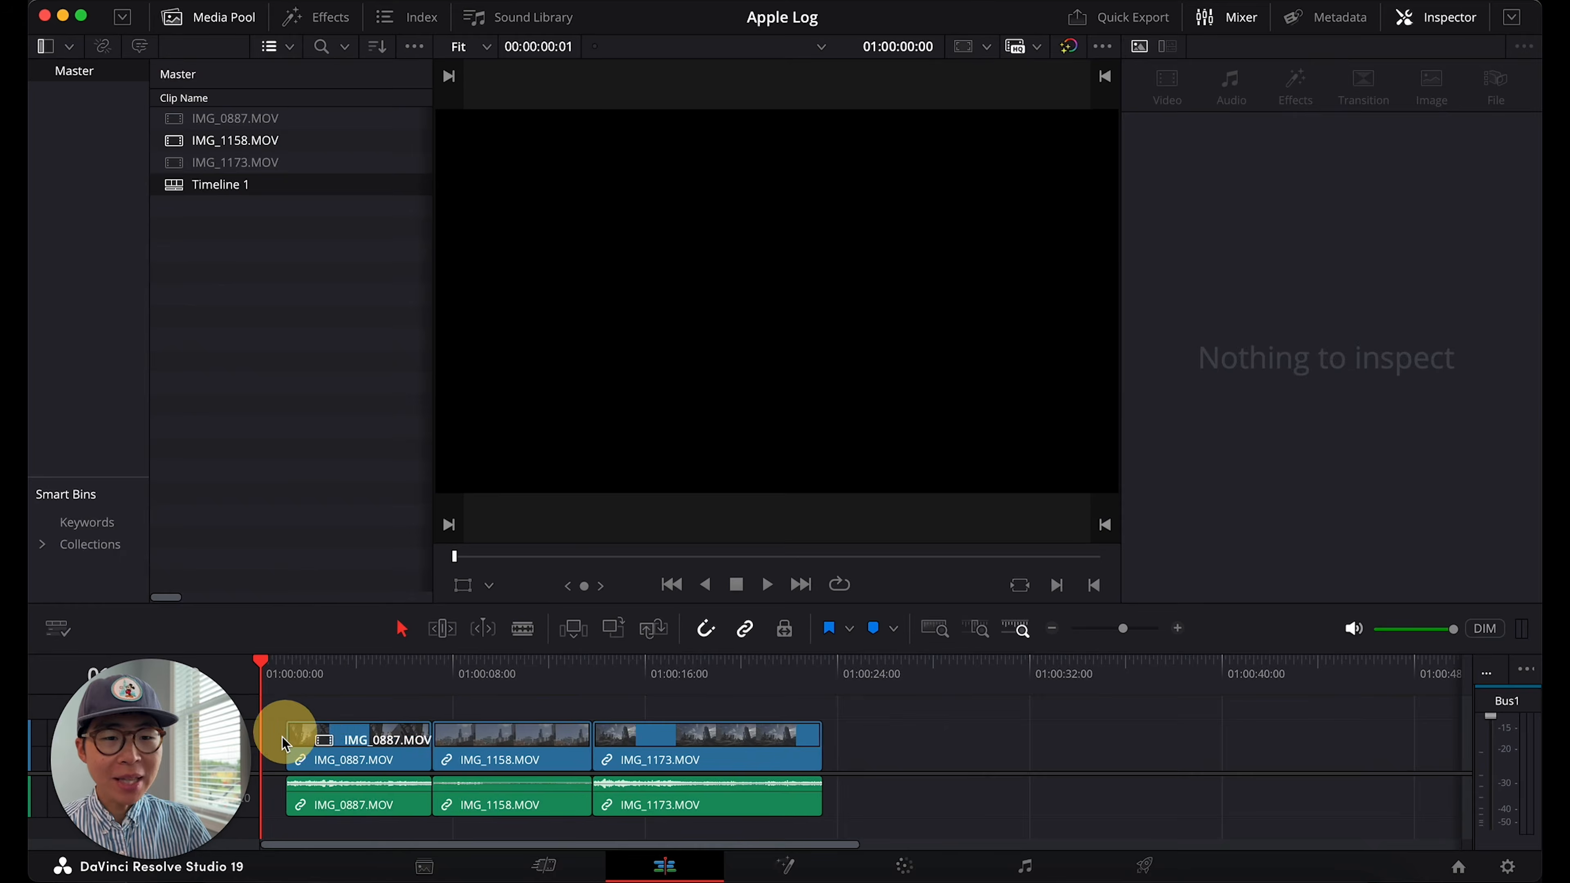
left_click(934, 866)
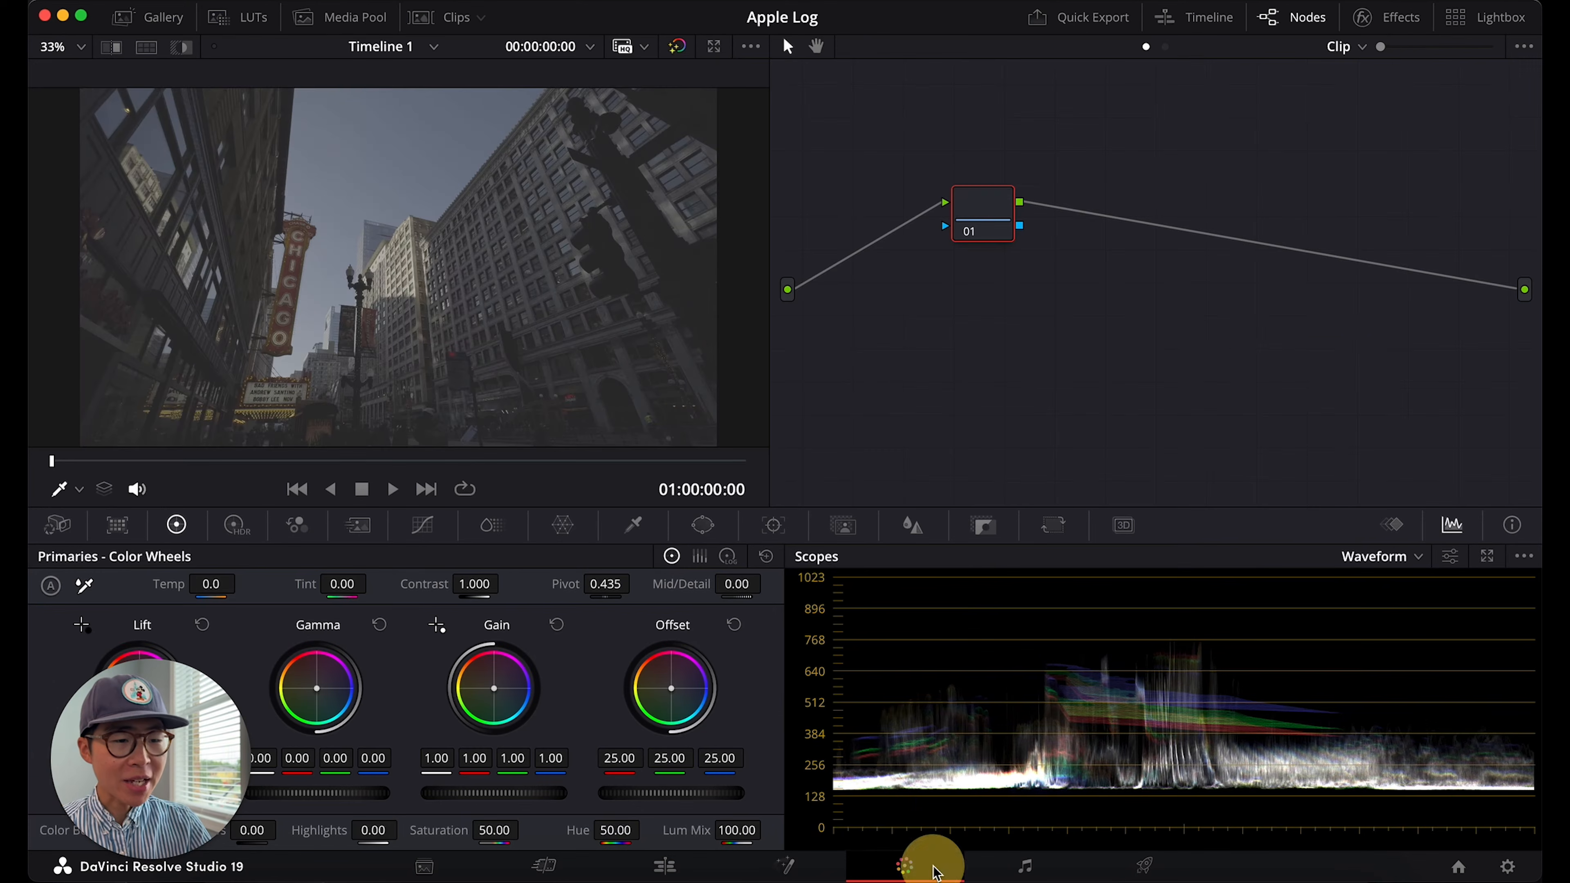
Search the effects library for "color" and apply Color Space Transform to node 01
left_click(1402, 25)
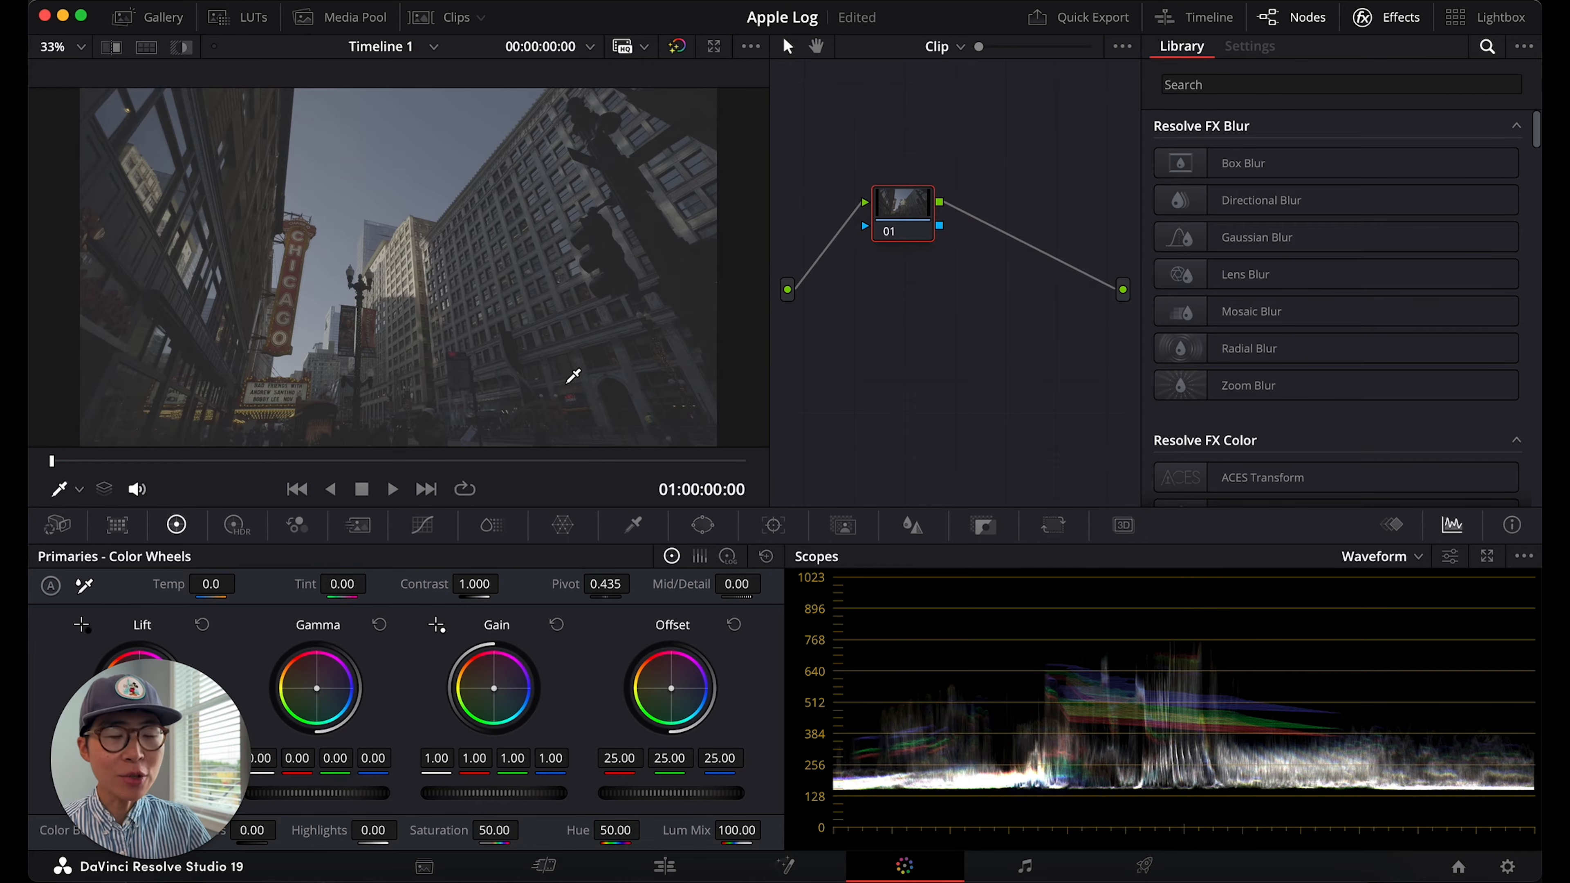
left_click(1200, 84)
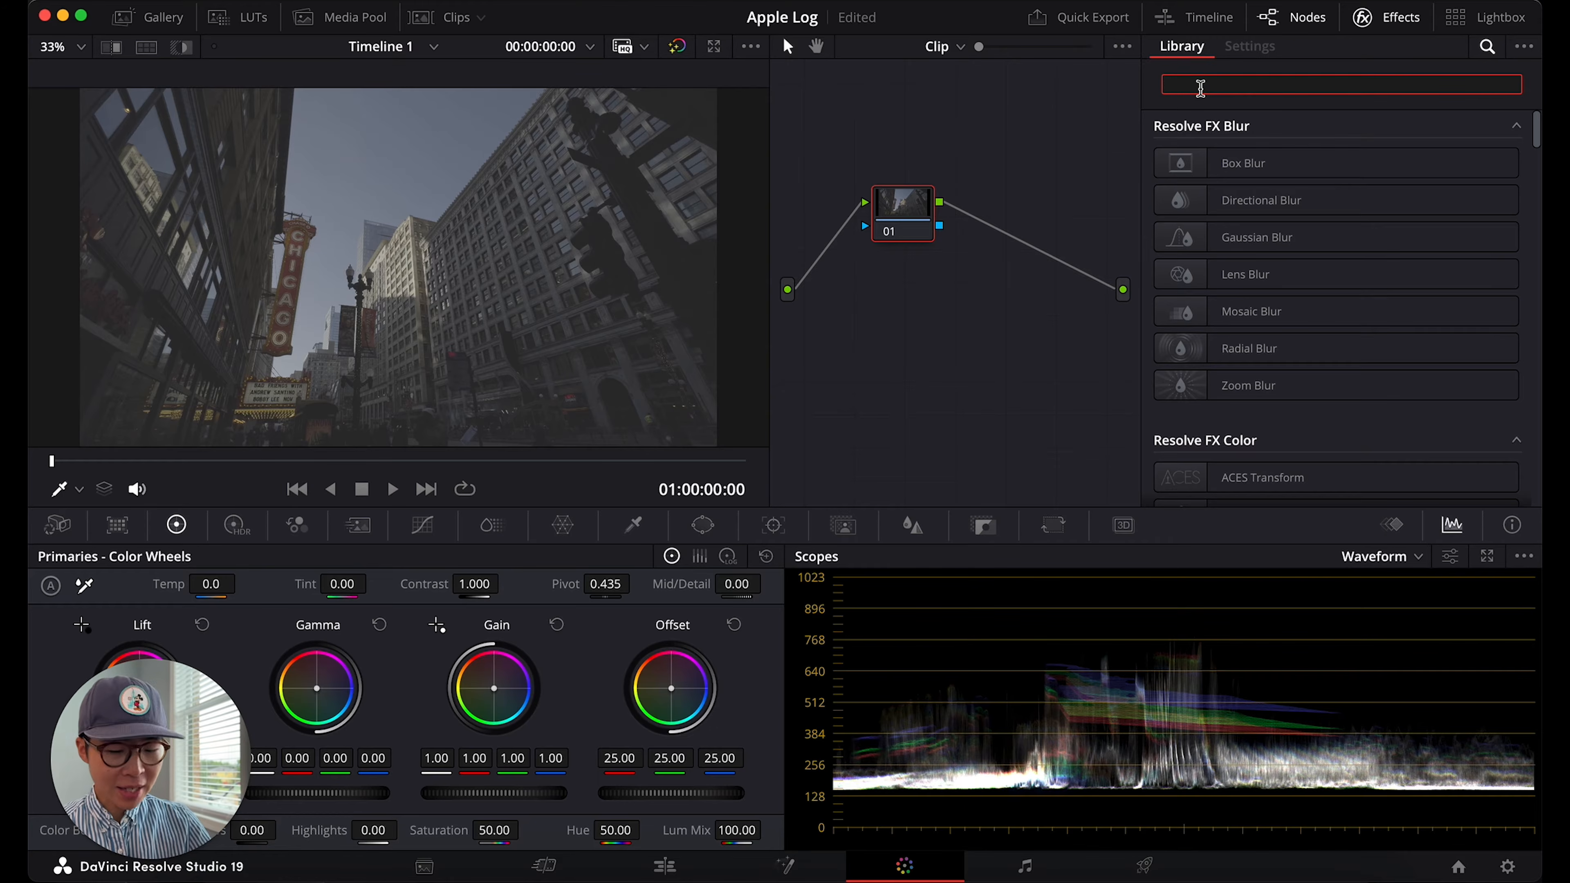
type("color")
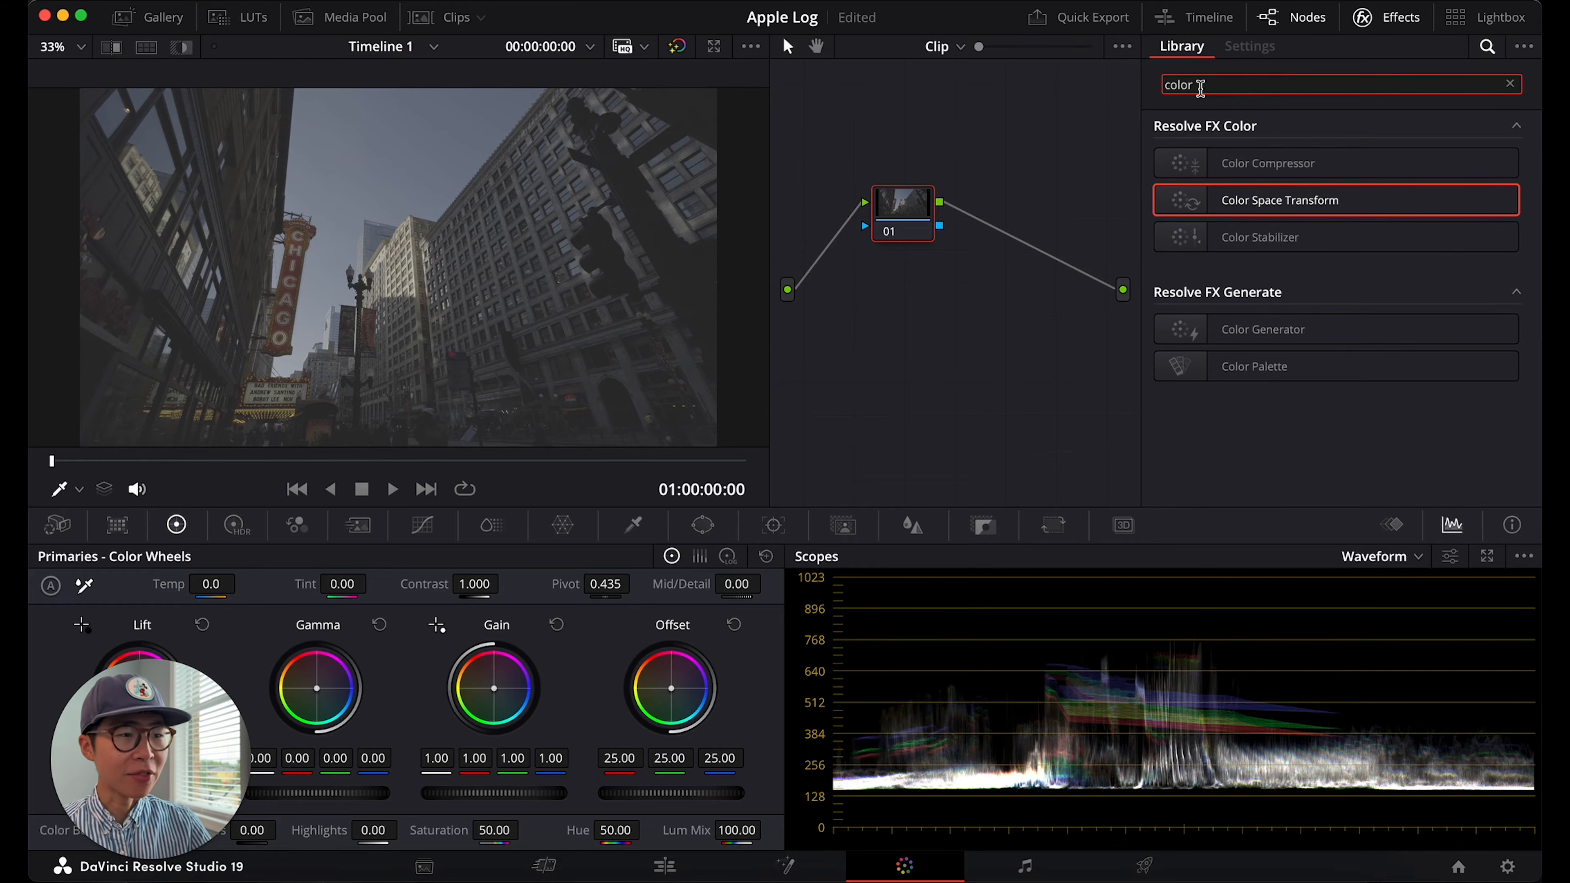
left_click_drag(1349, 200, 903, 220)
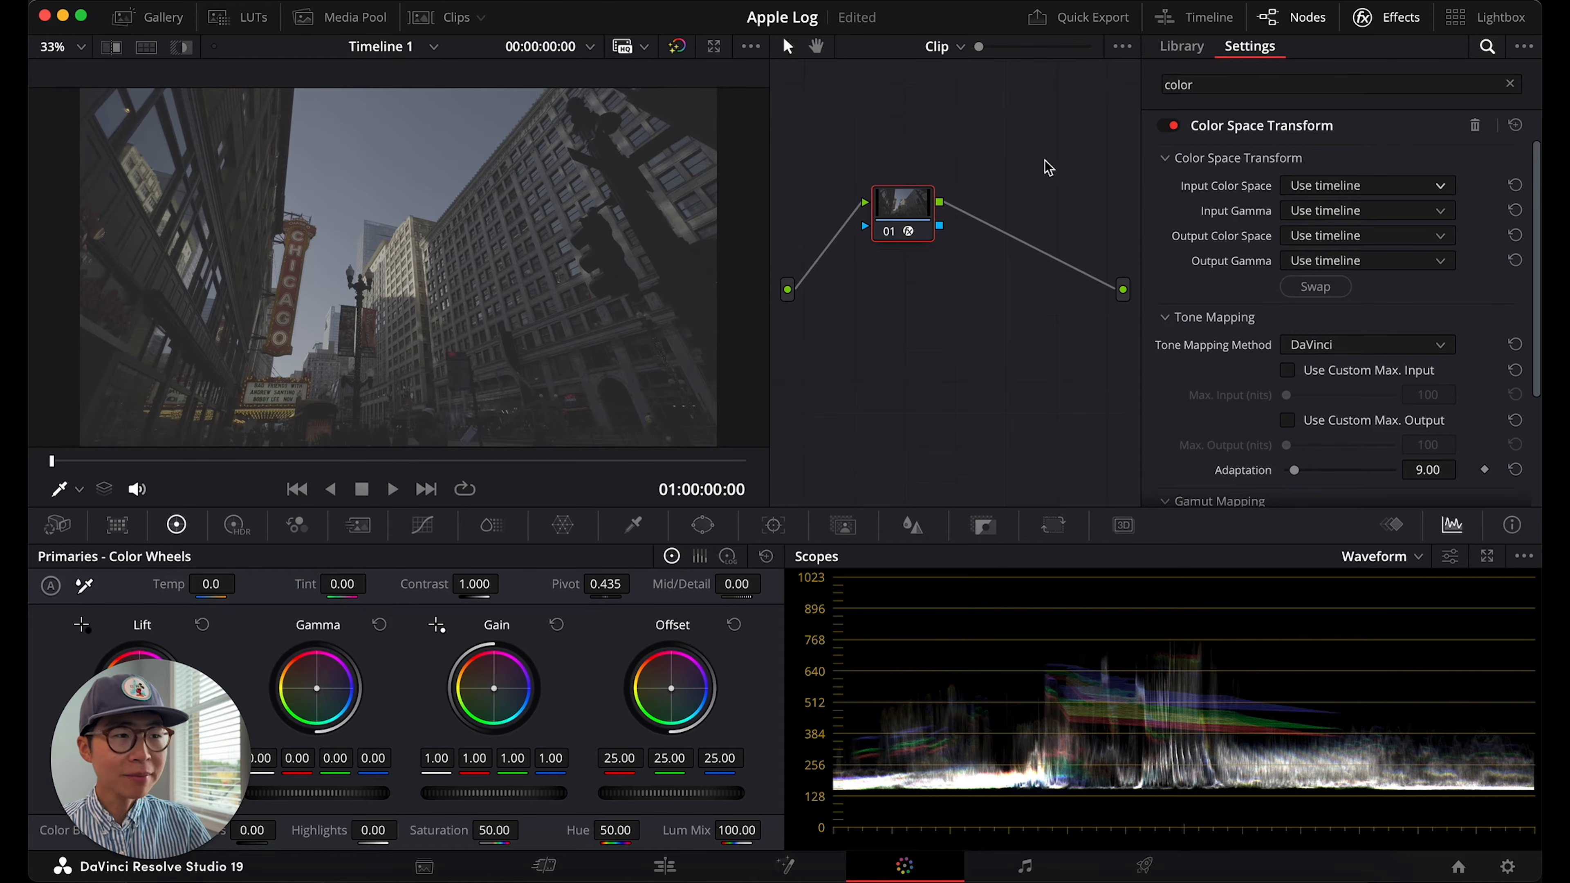
Set the Color Space Transform's input color space to Rec.2020 and its input gamma to Apple Log
left_click(1338, 188)
scroll(1397, 328, "down", 12)
scroll(1398, 332, "up", 3)
left_click(1360, 279)
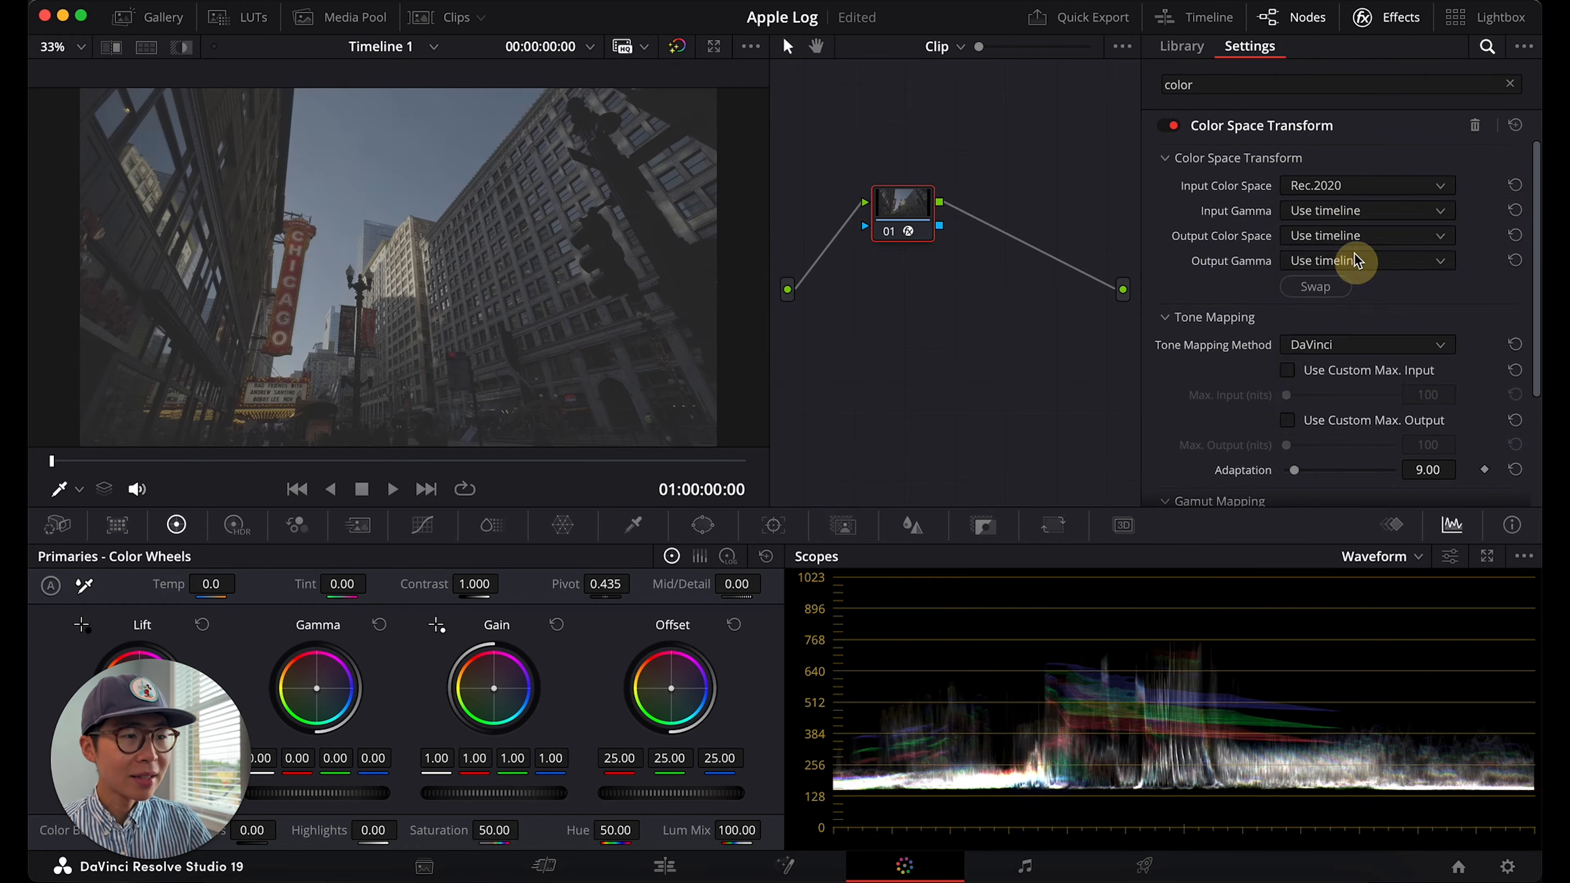
left_click(1376, 213)
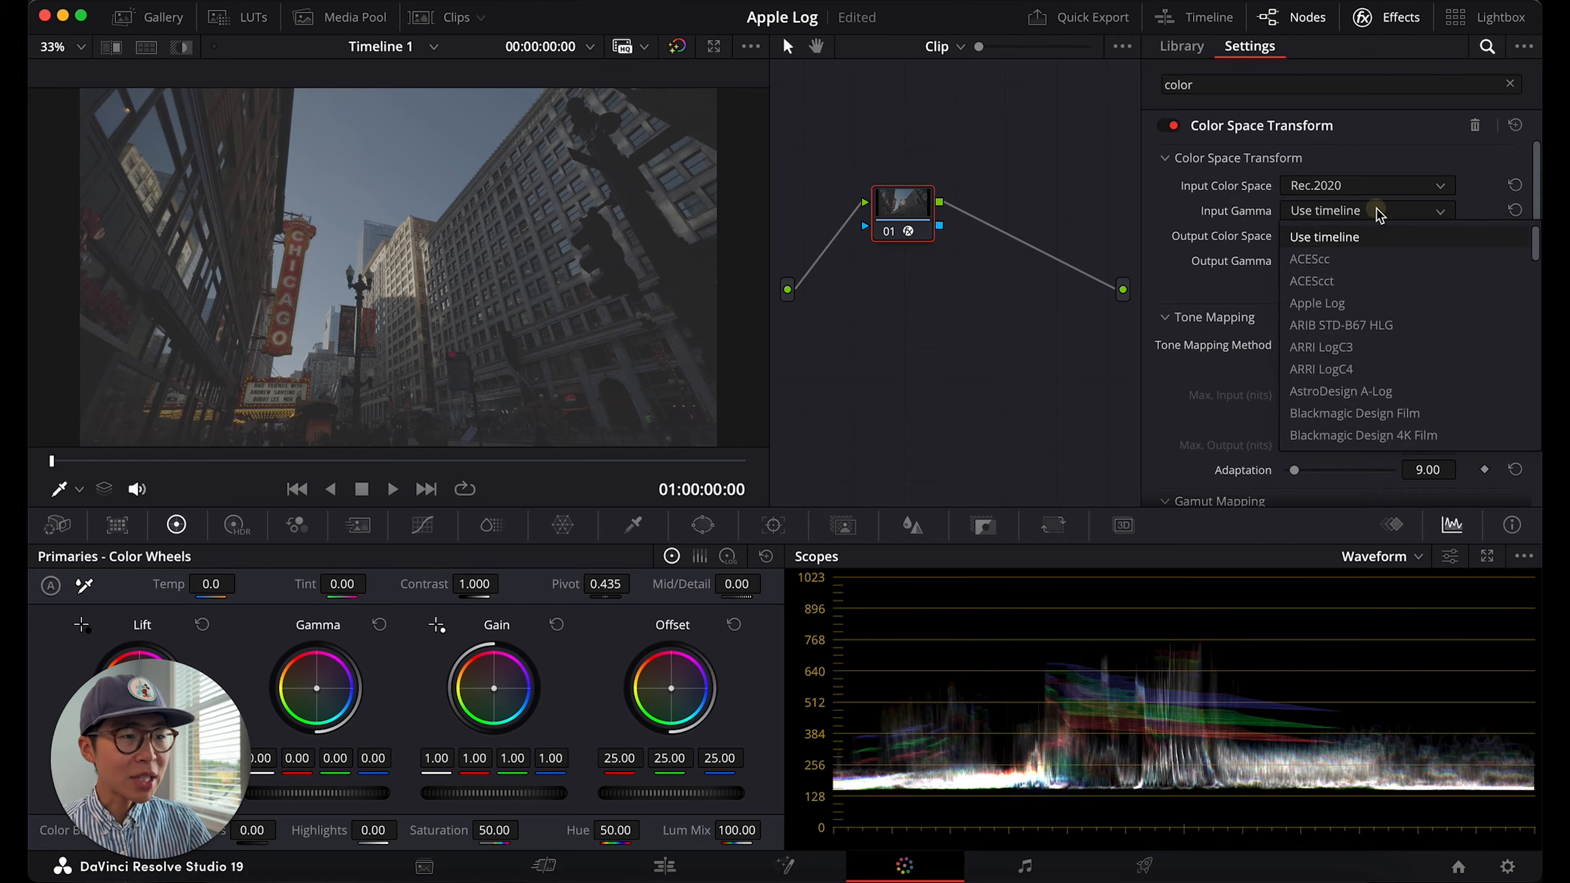
left_click(1395, 305)
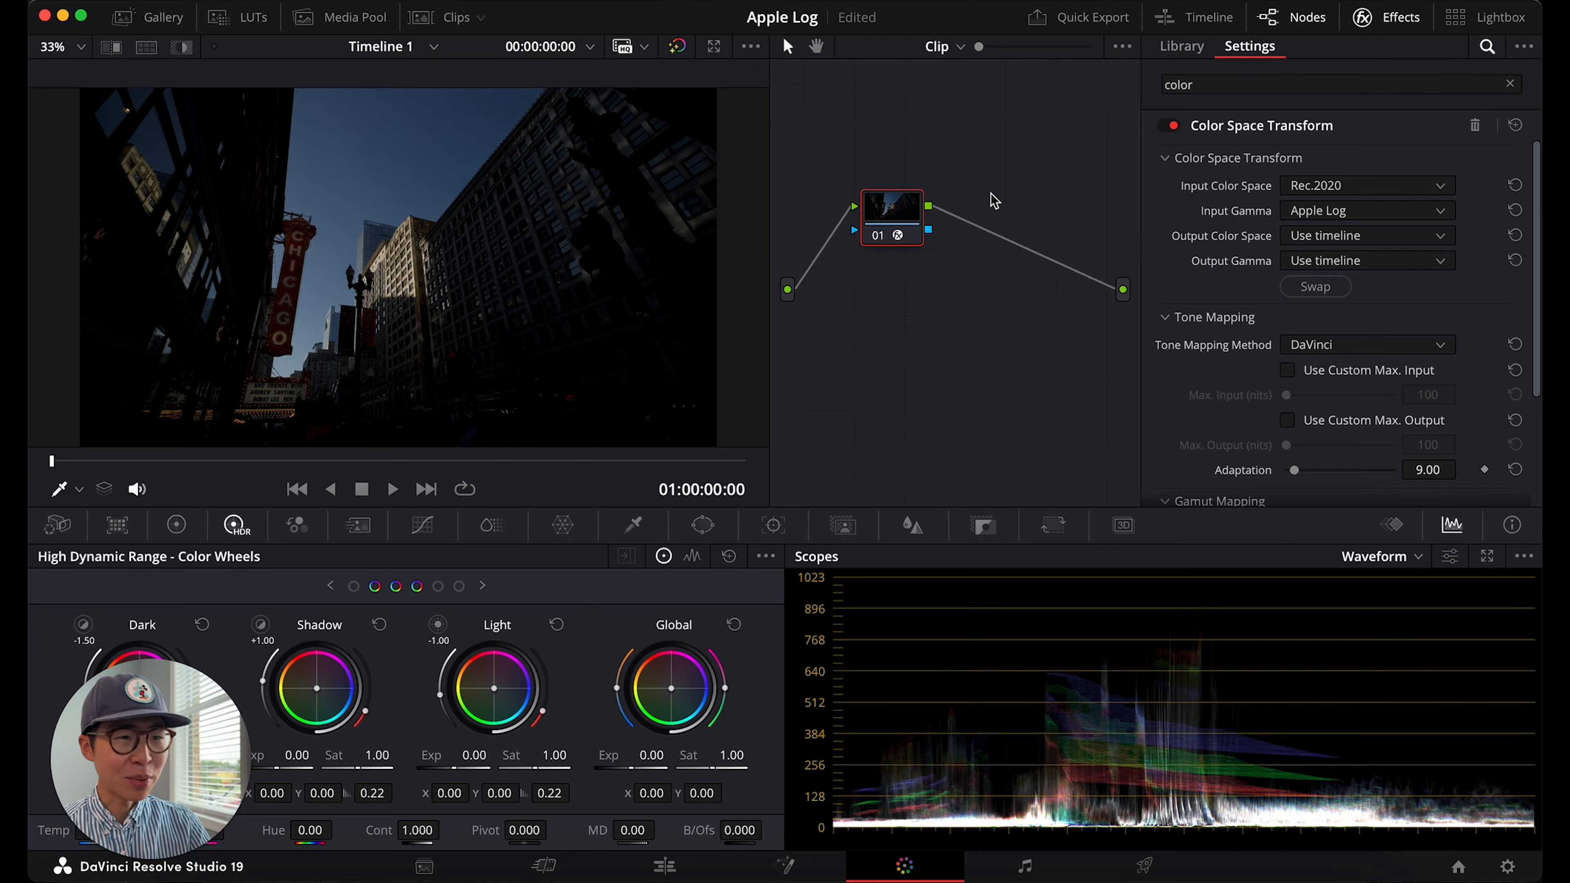
Add one serial node before and one after the Color Space Transform node
left_click_drag(899, 219, 953, 222)
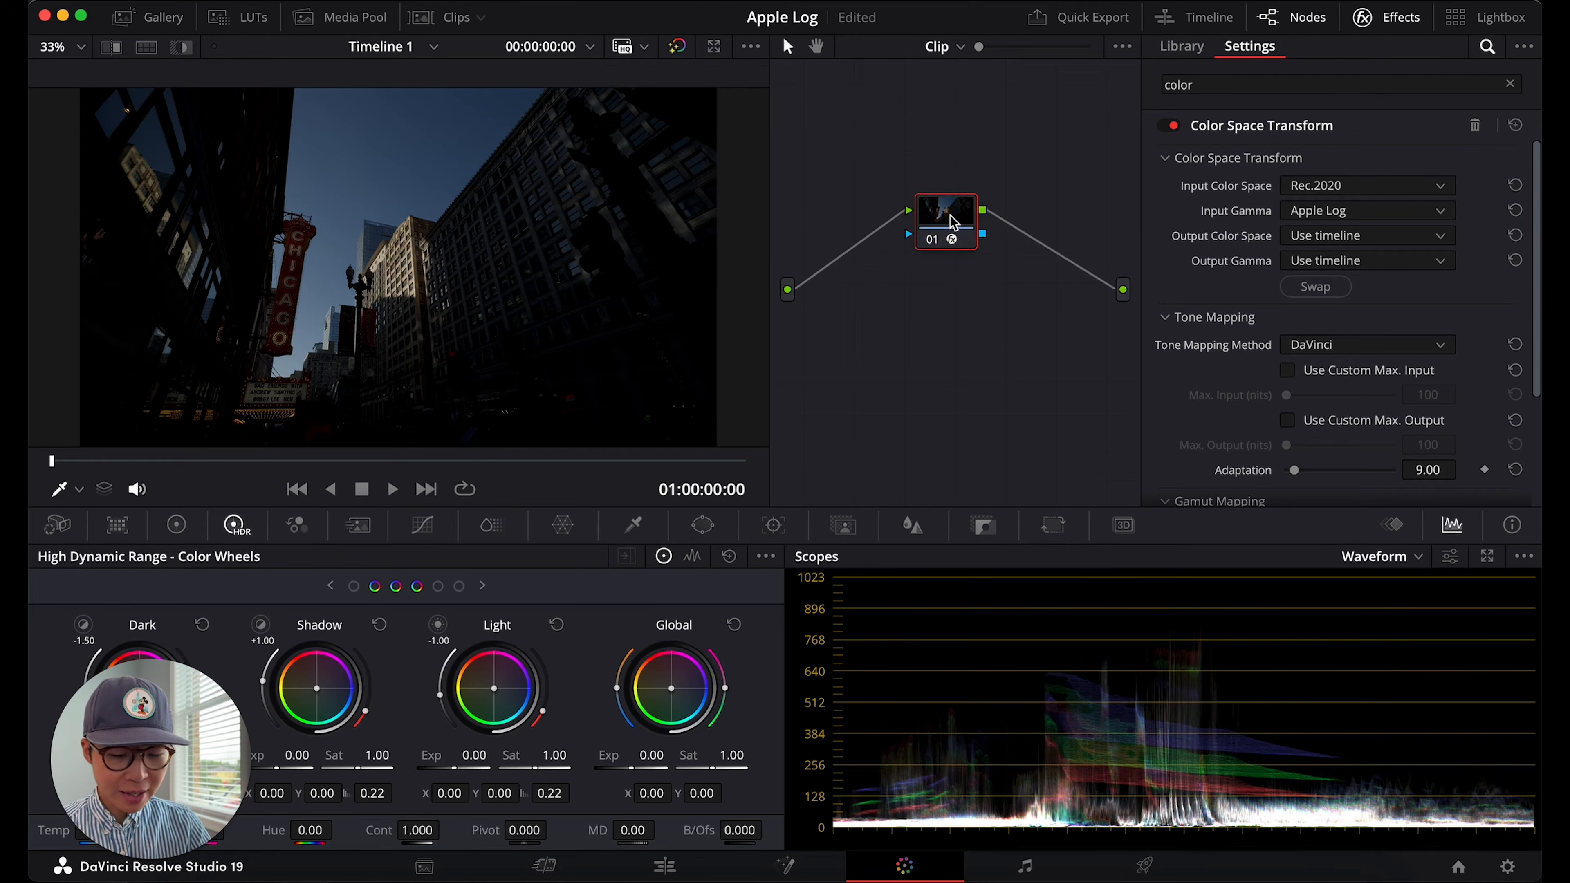
key("shift+s")
left_click(862, 216)
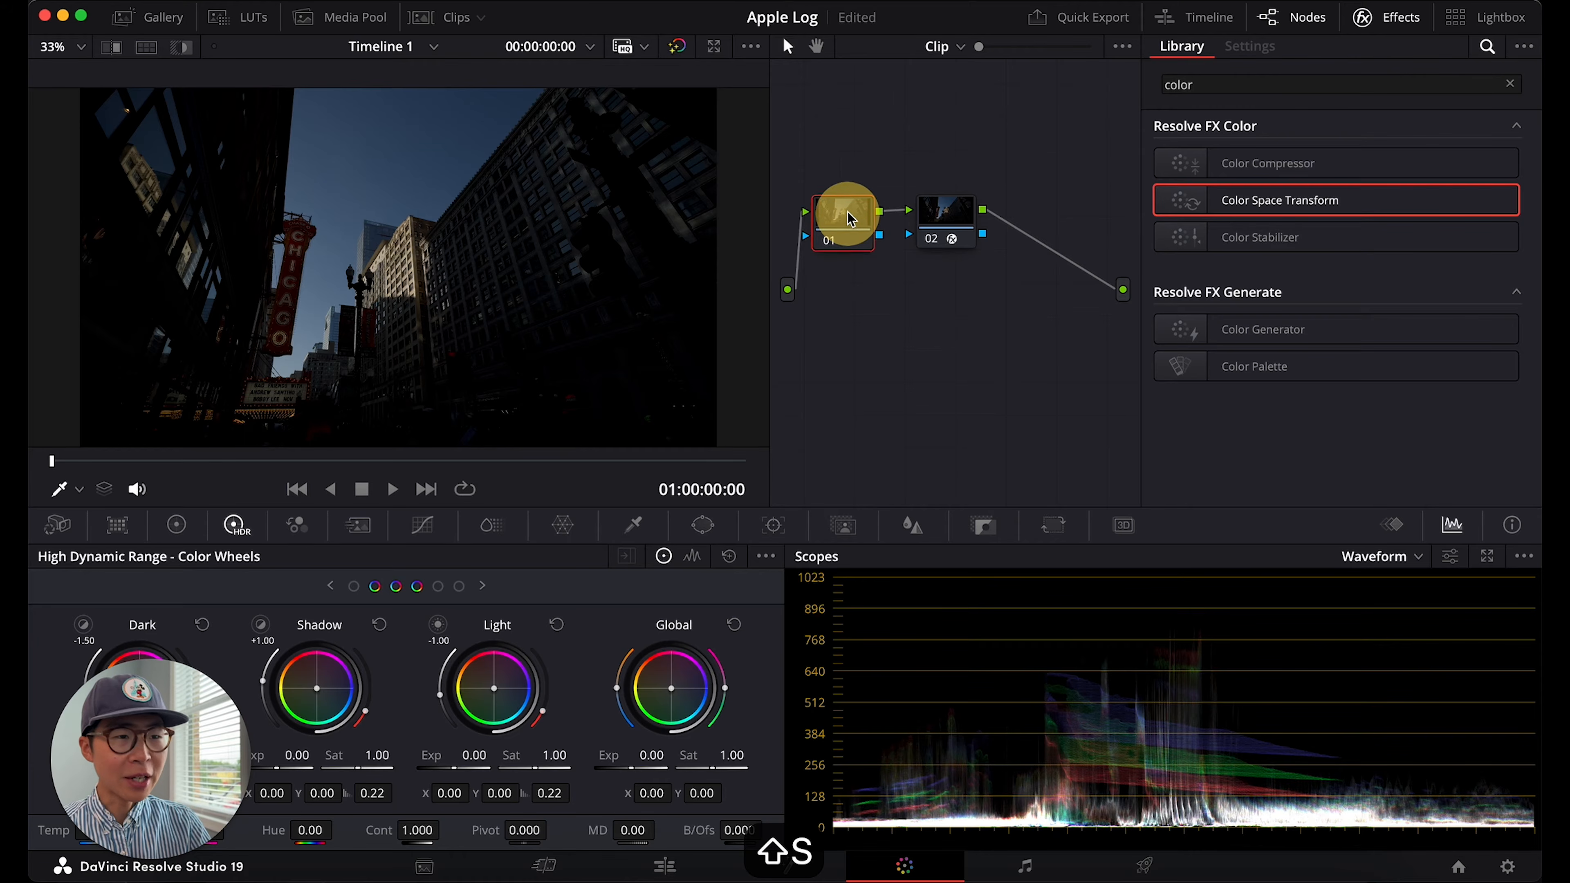
left_click(946, 222)
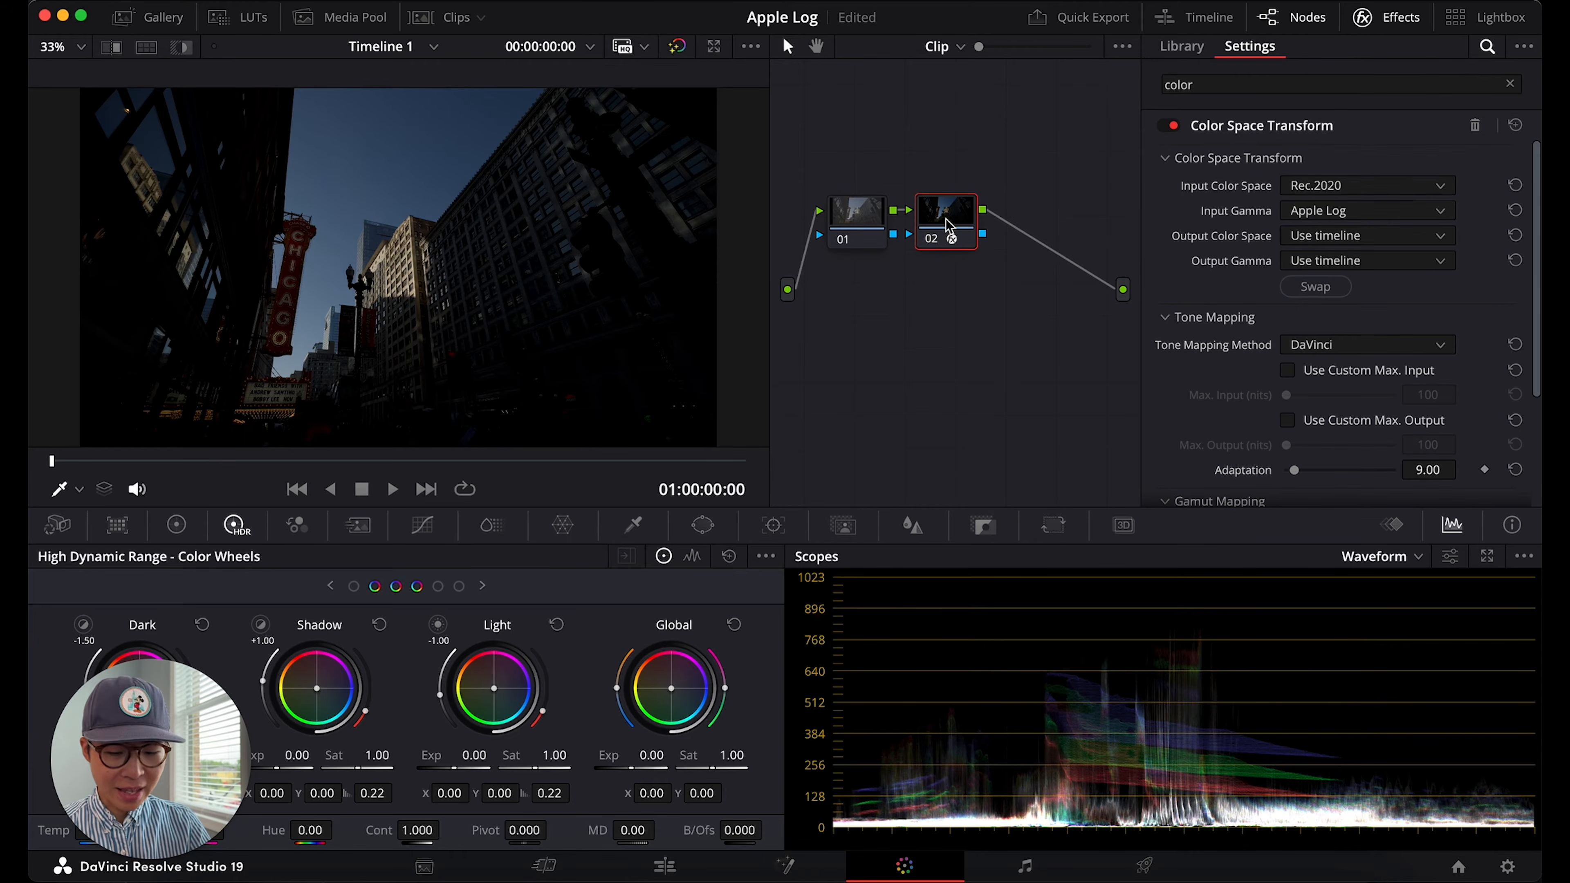
key("alt+s")
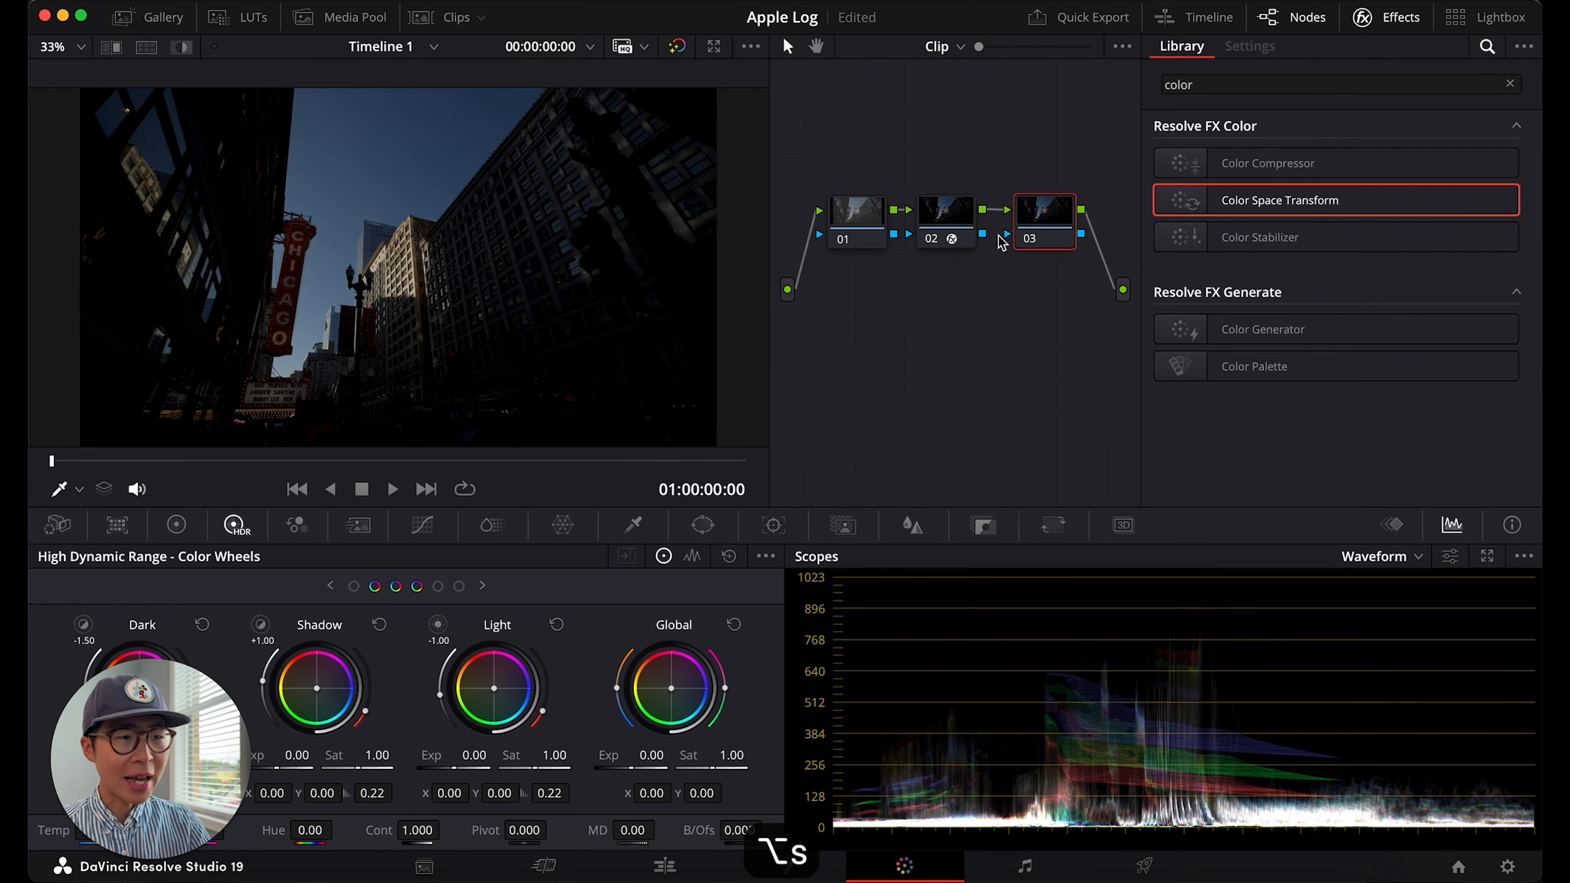
Raise the global exposure of the first node to 0.70 with the HDR color wheels
left_click(870, 219)
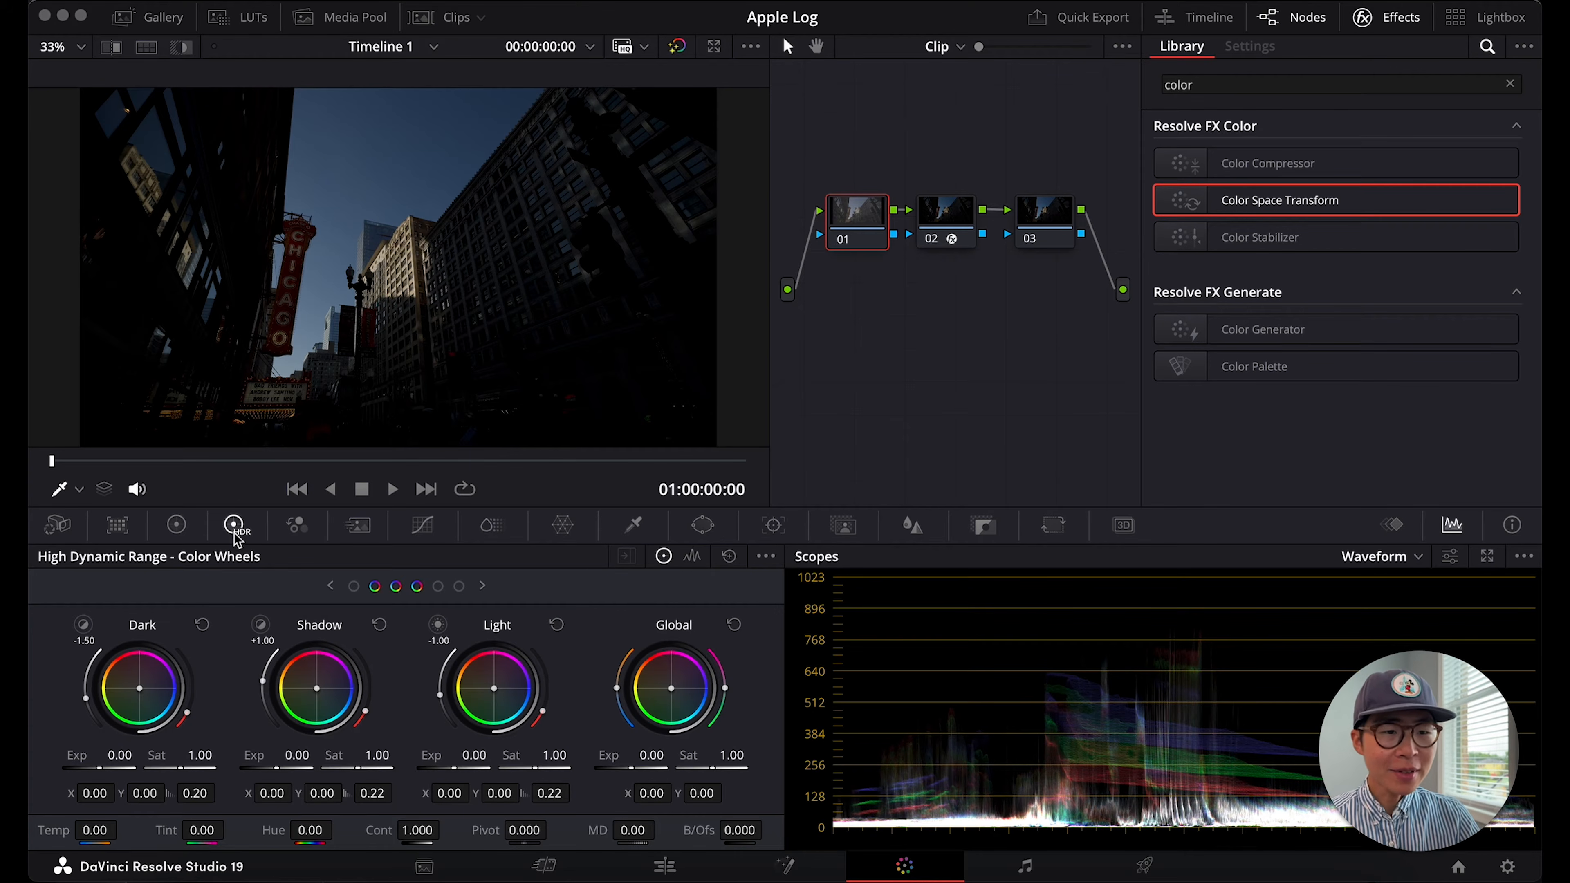
left_click_drag(648, 757, 923, 756)
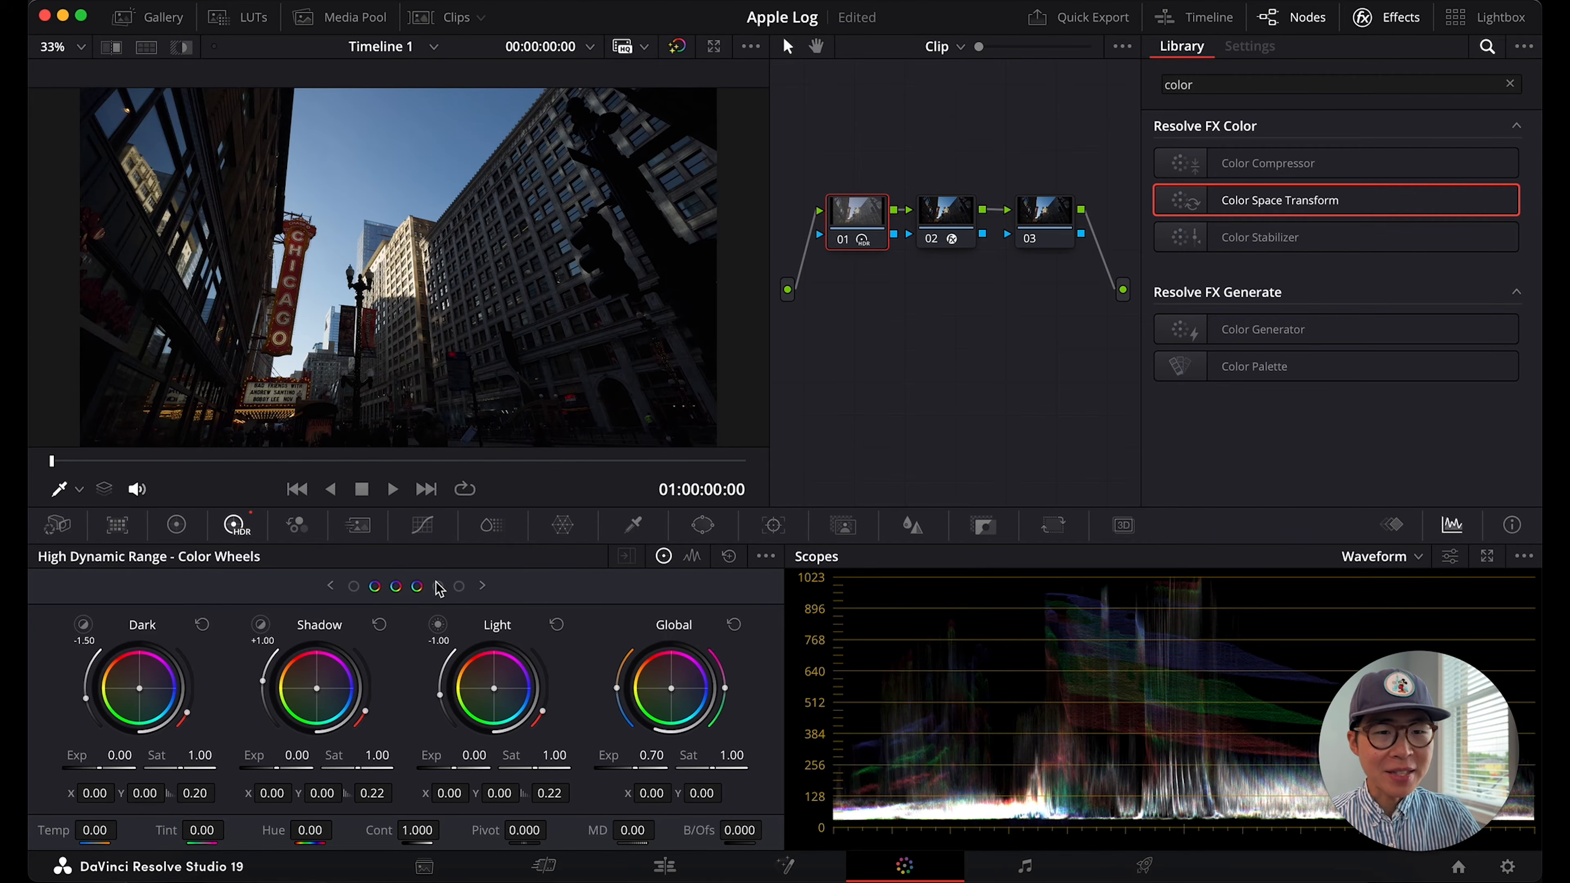
Set the first node's saturation to 68 in the primaries and check the colors on the vectorscope before returning to the waveform
left_click(176, 524)
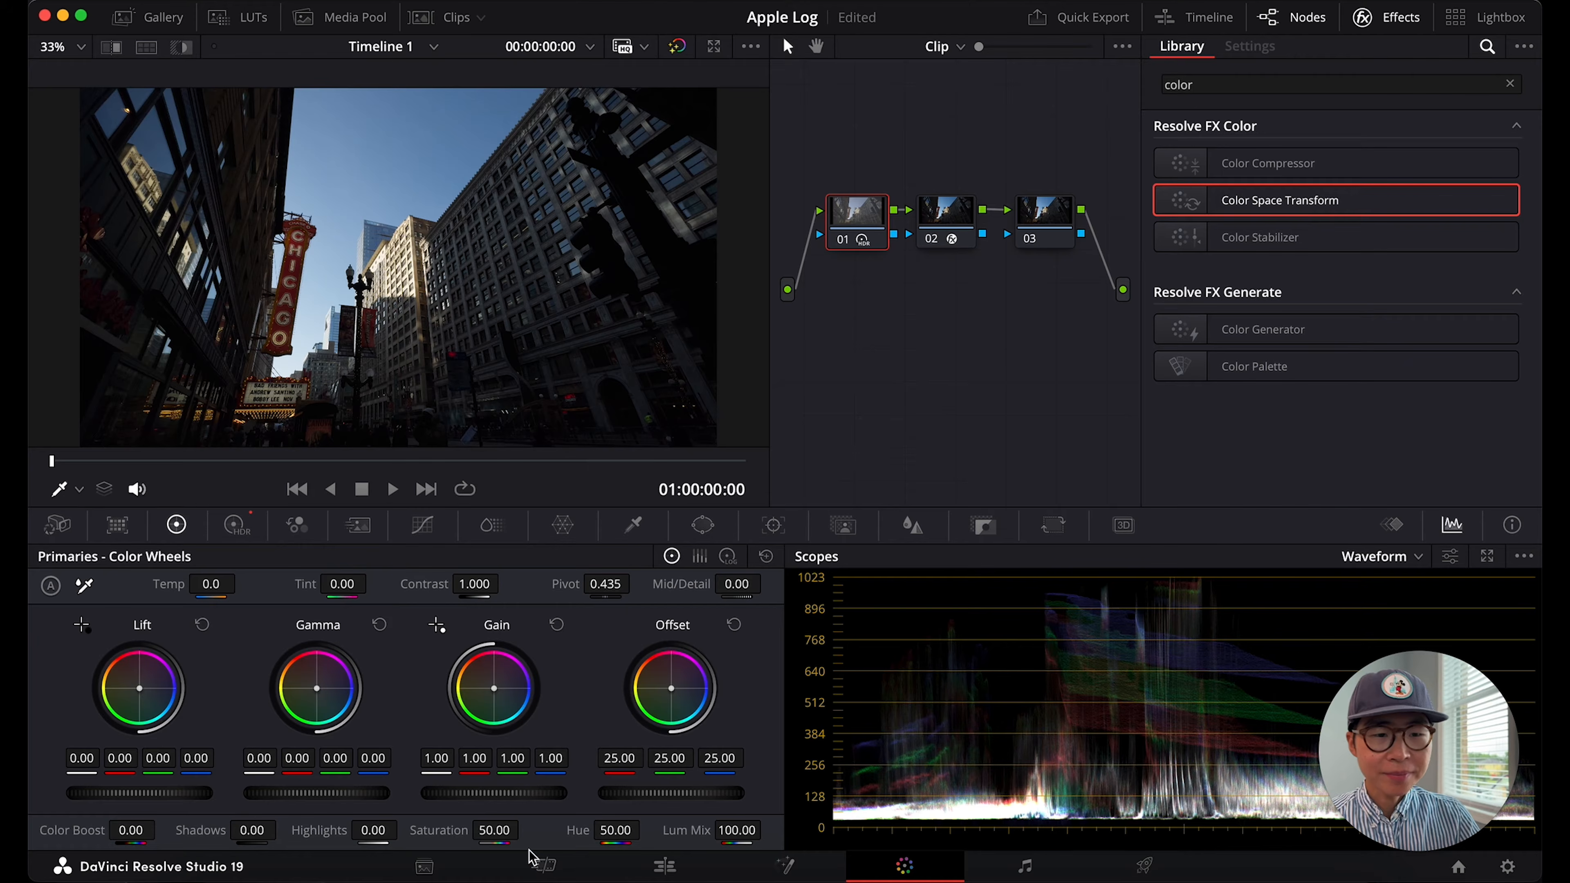
left_click_drag(494, 830, 587, 843)
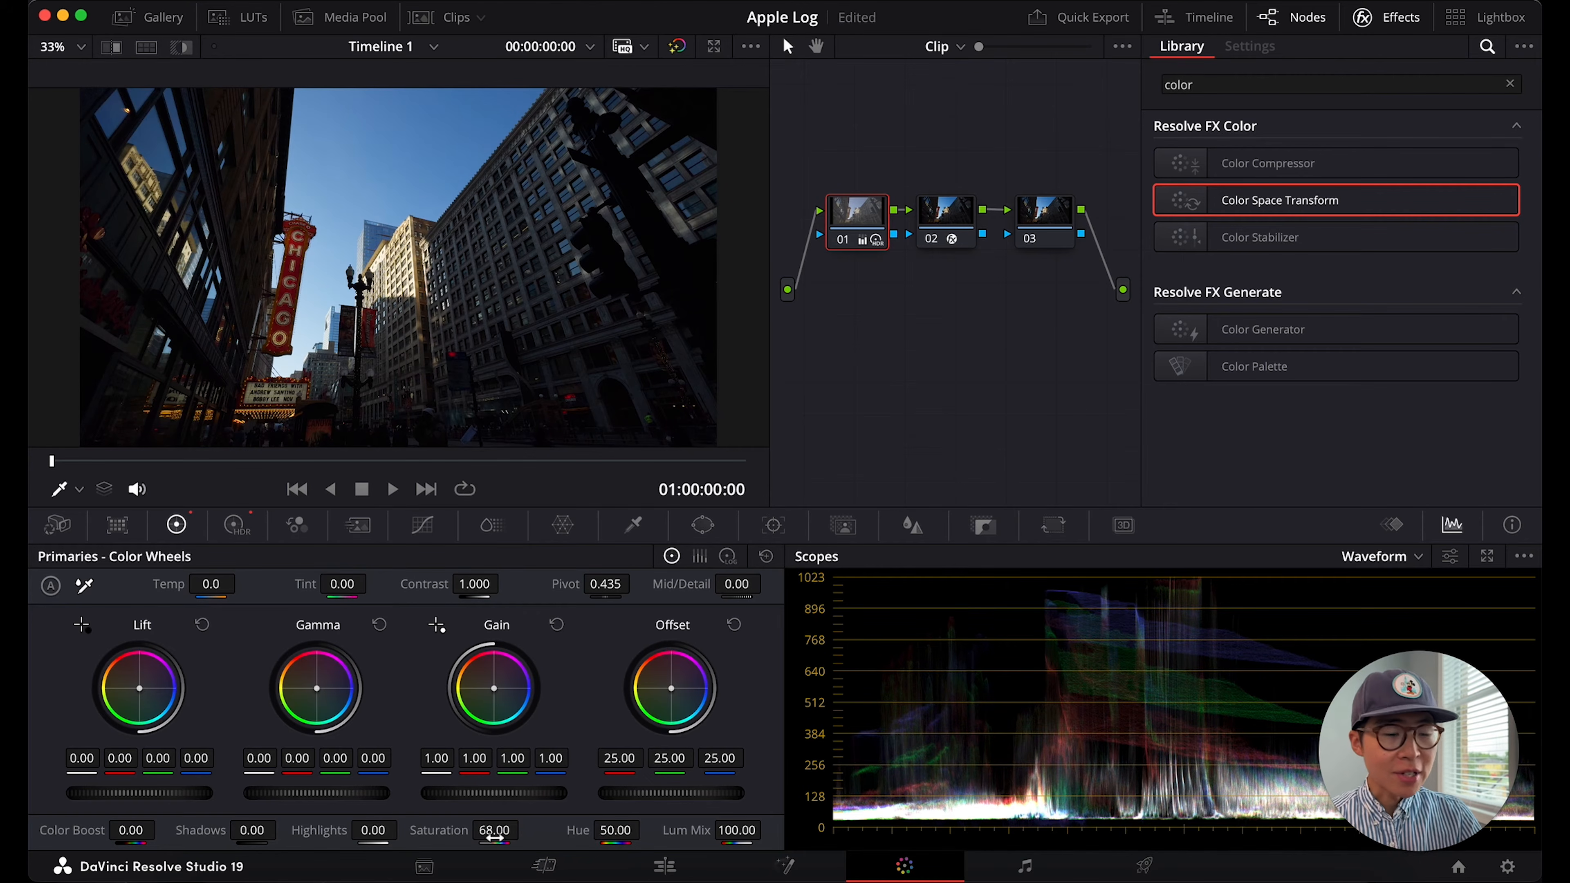
left_click(1375, 556)
left_click(1401, 629)
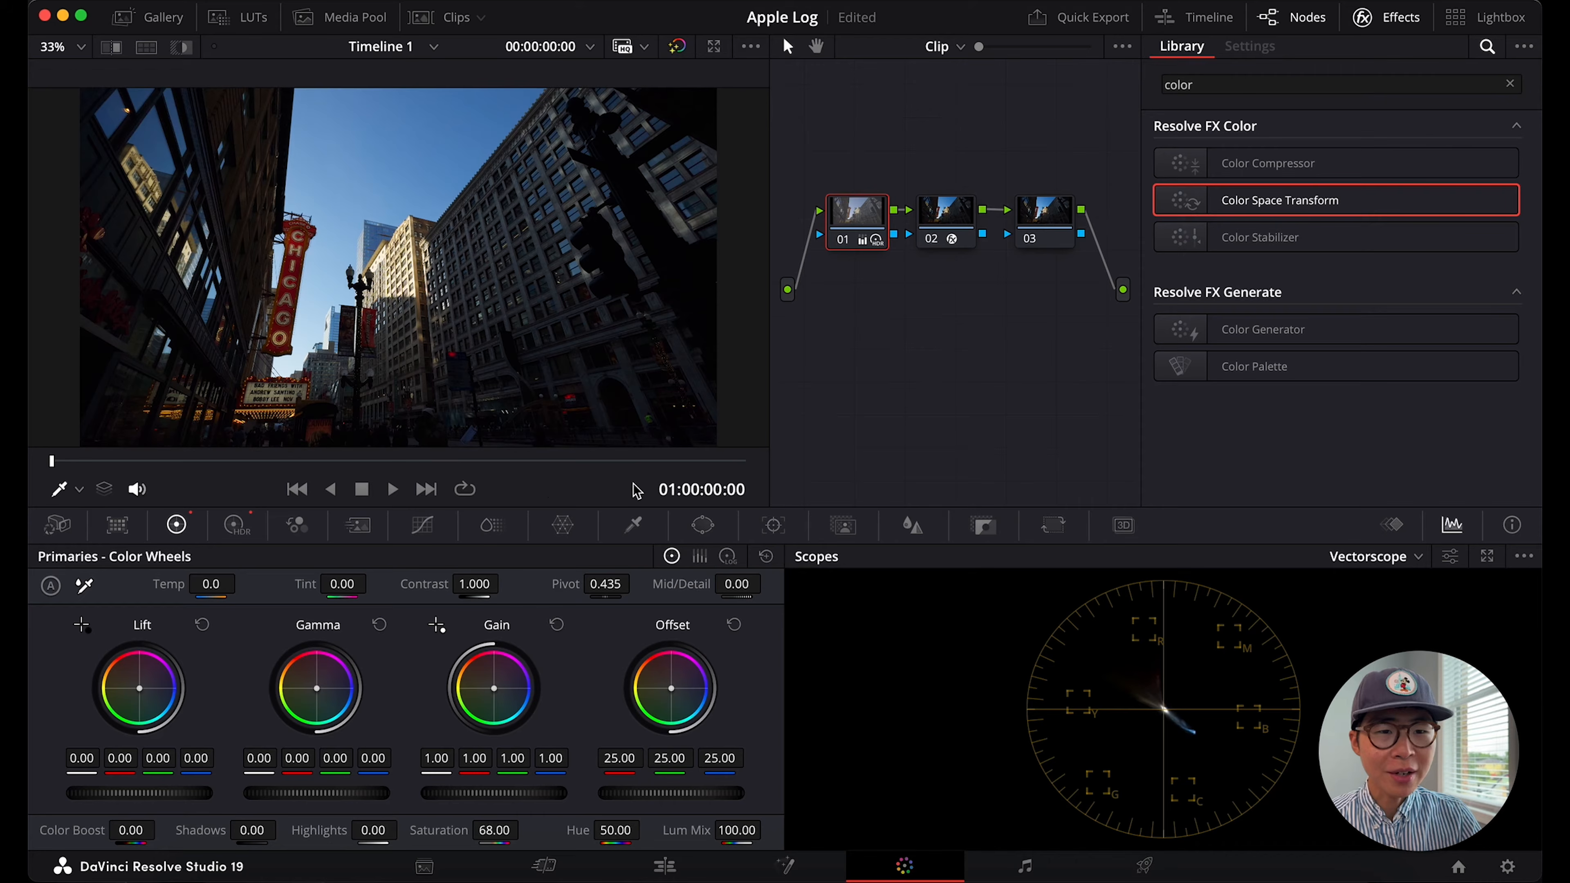
left_click(1388, 559)
left_click(1379, 610)
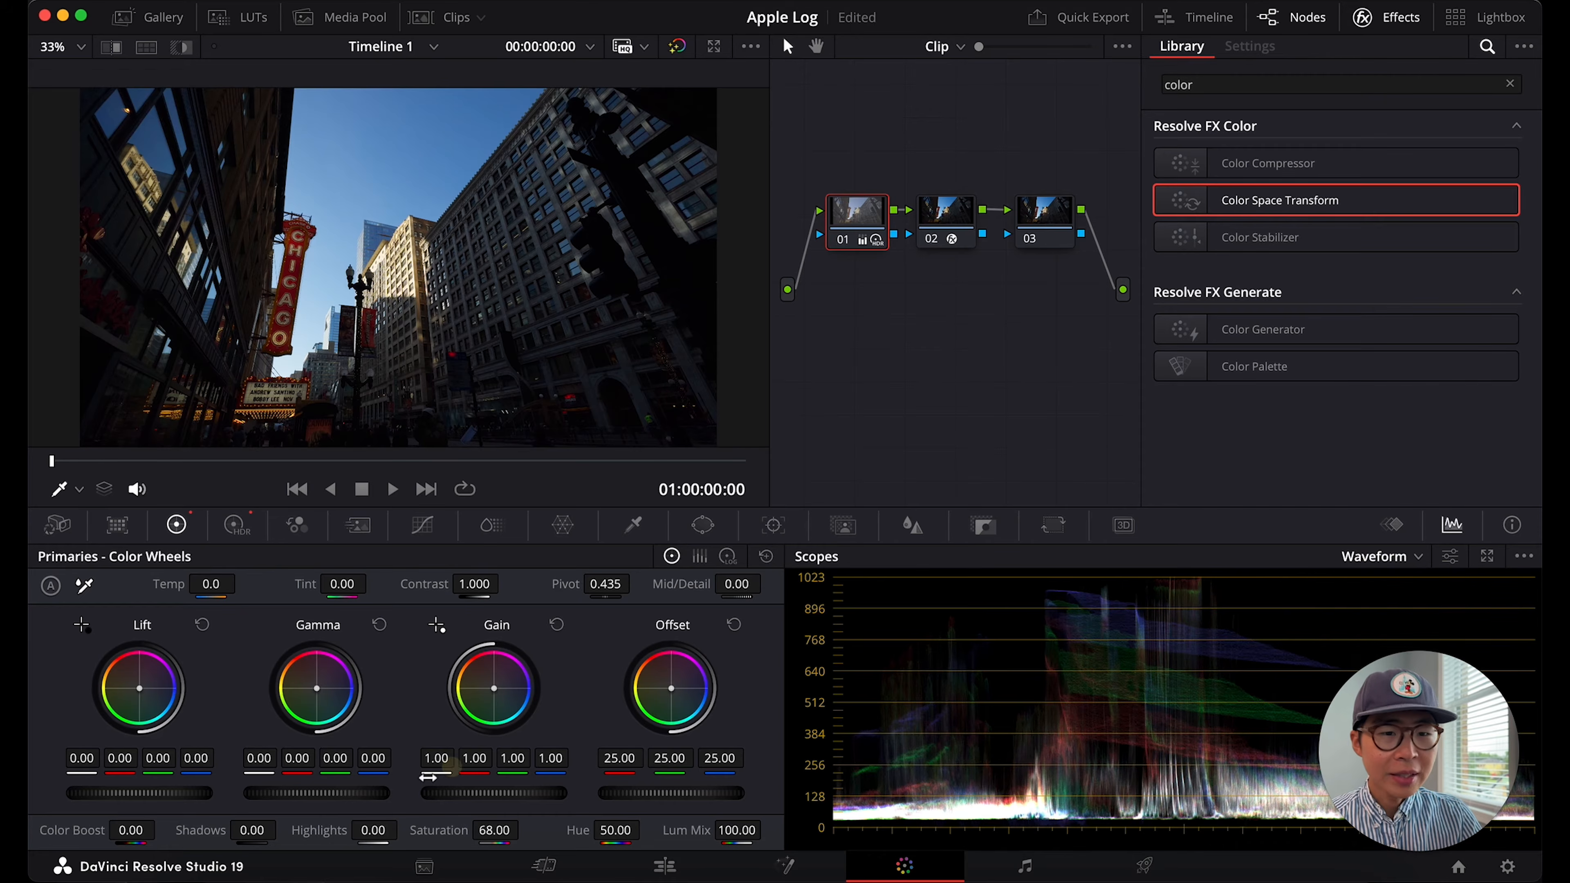
Set the first node's gamma to 0.02 and gain to 0.97, and compare the picture with the node off and on
left_click_drag(282, 800, 389, 802)
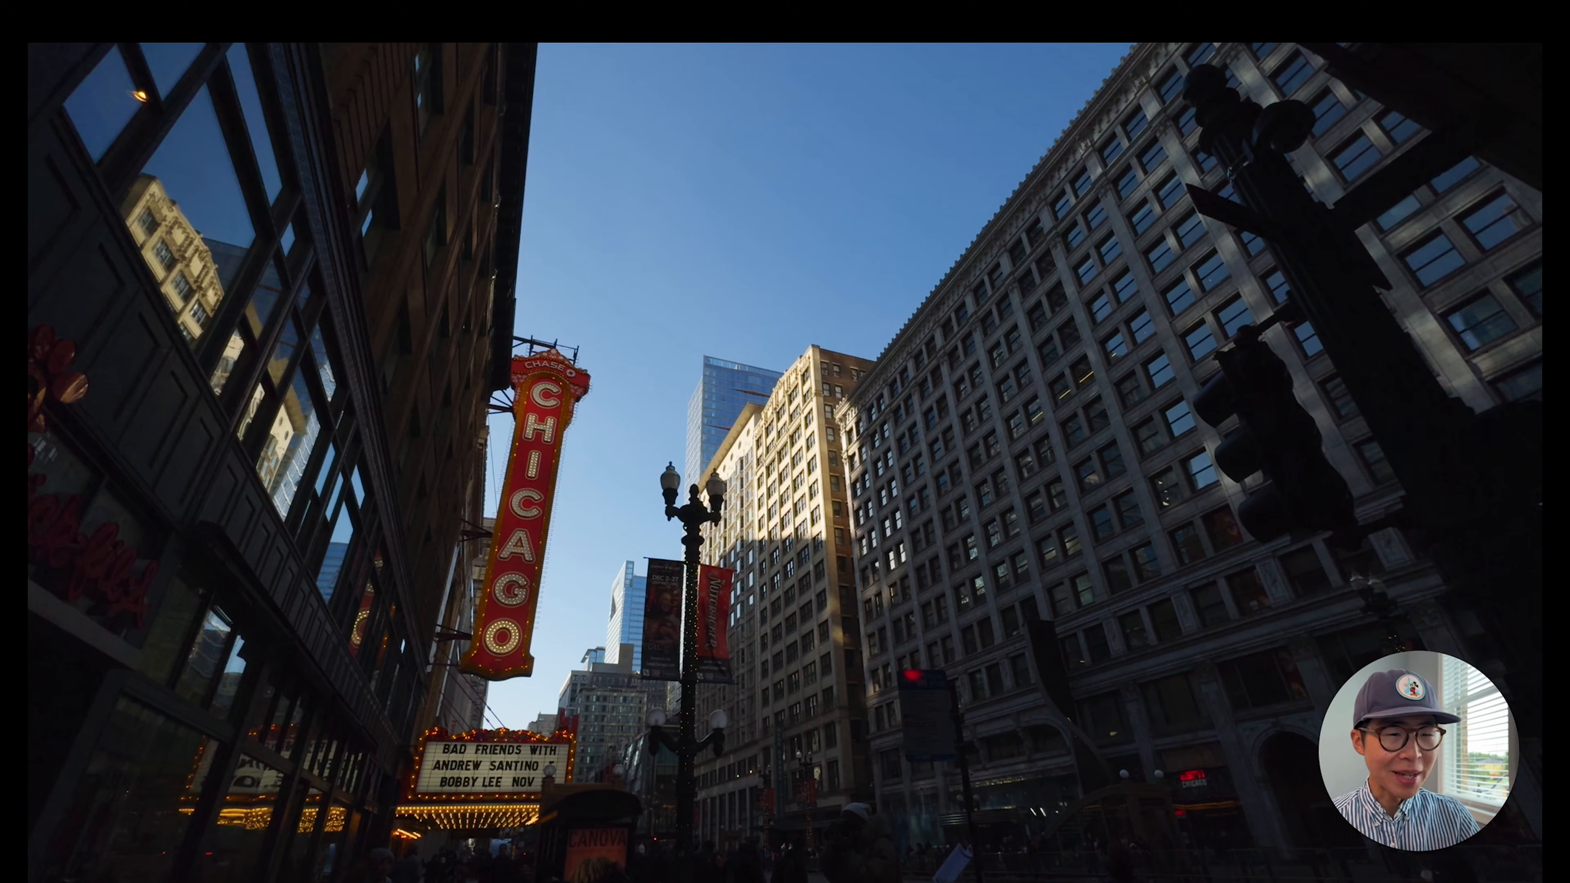
key("super+d")
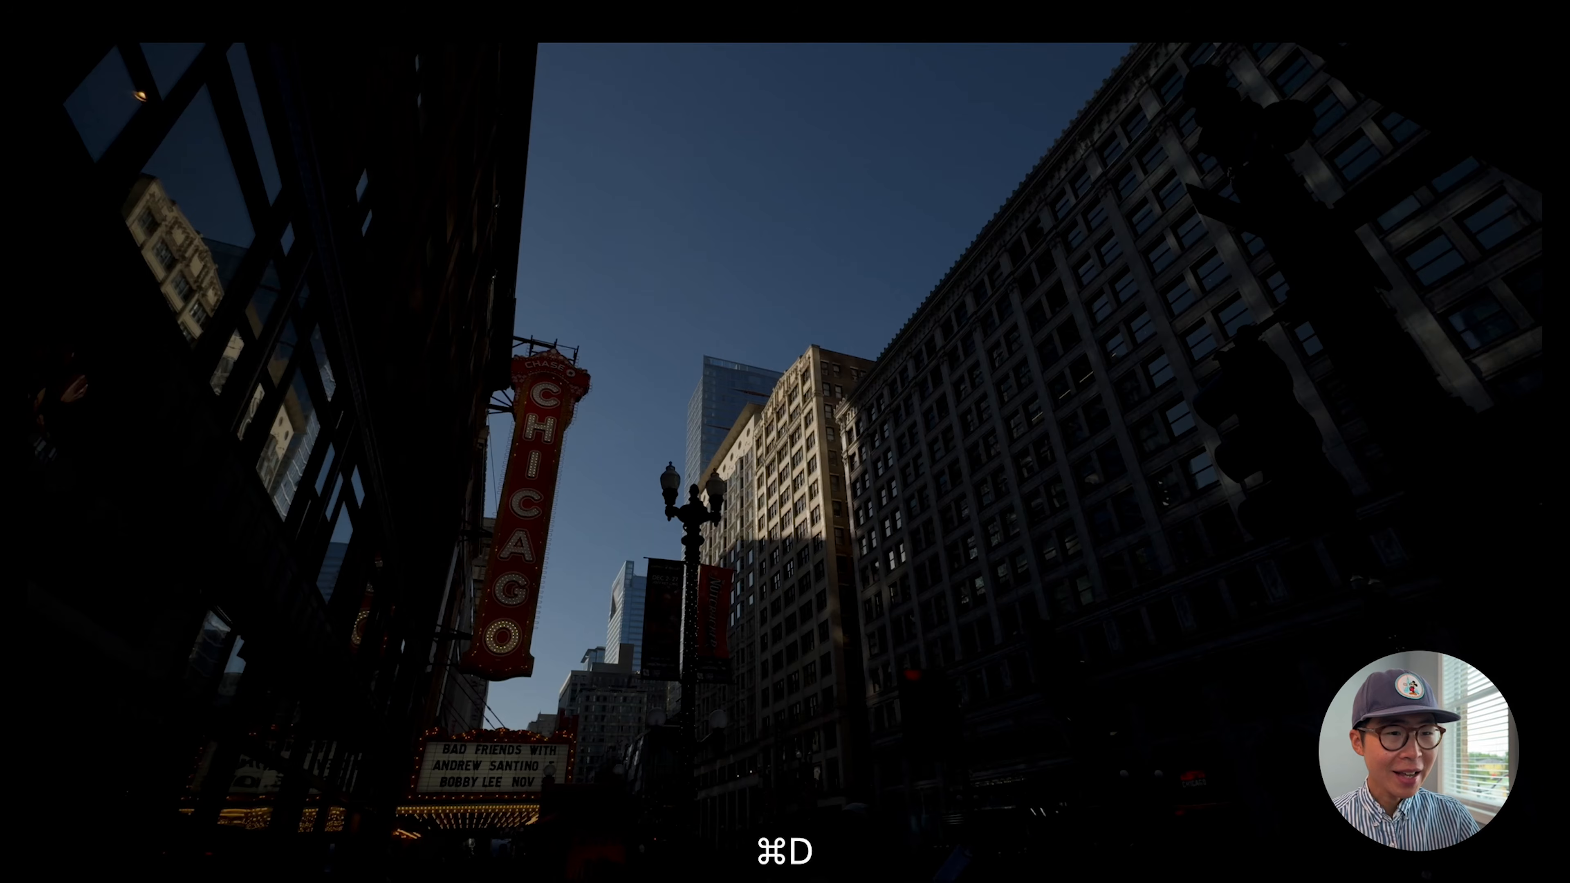
key("super+d")
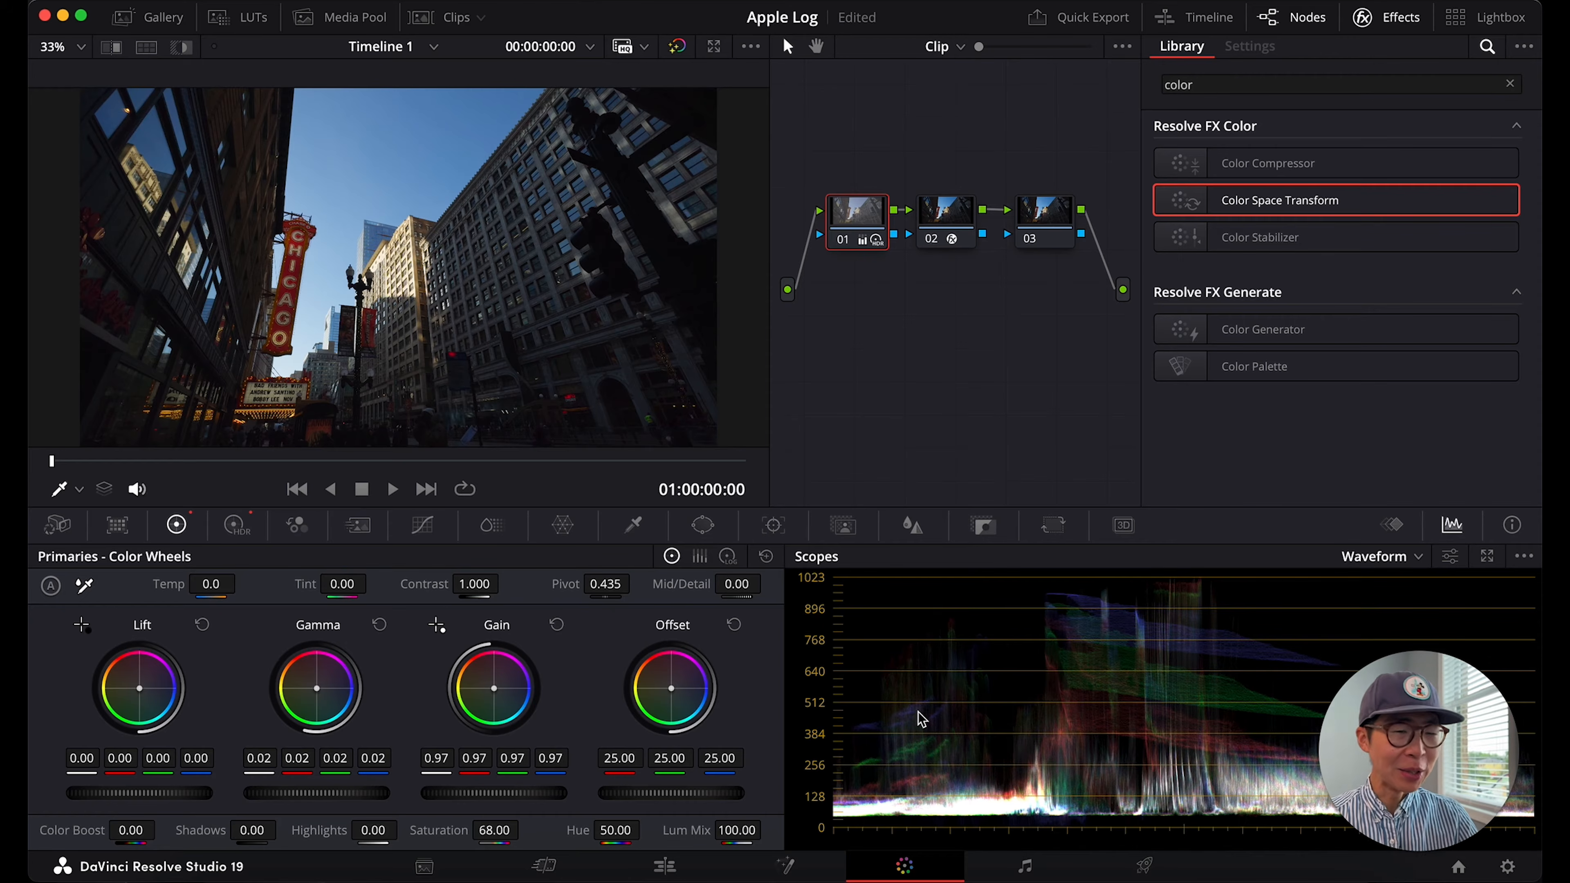
In node 03, sample the sky on the Hue Vs Hue curve, set its hue rotation to 16.80, and compare with the node off and on
left_click(1051, 218)
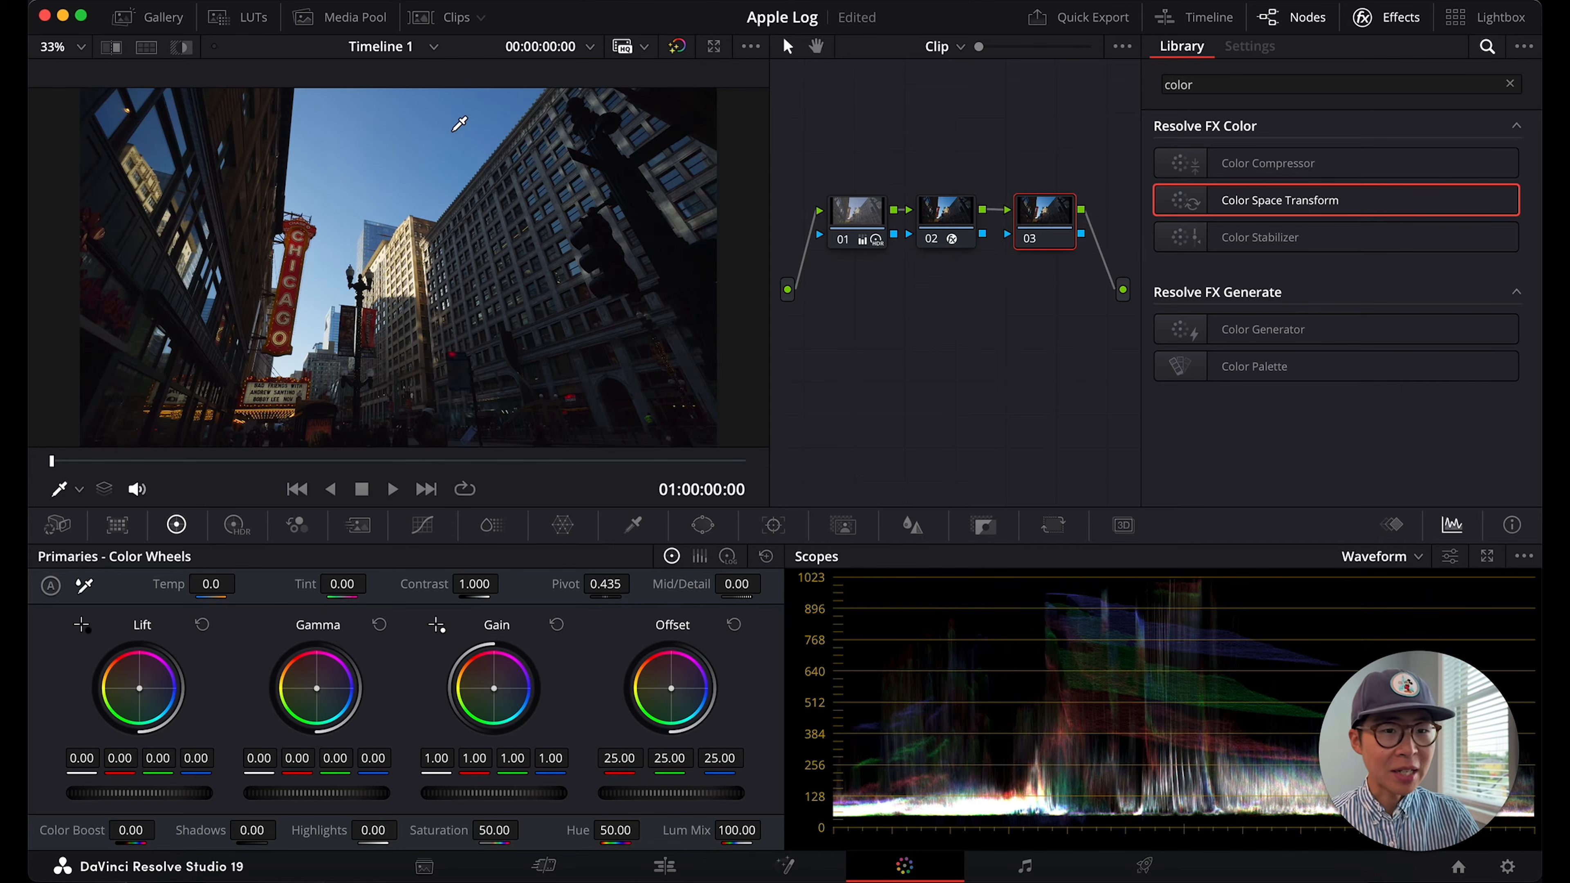
left_click(425, 526)
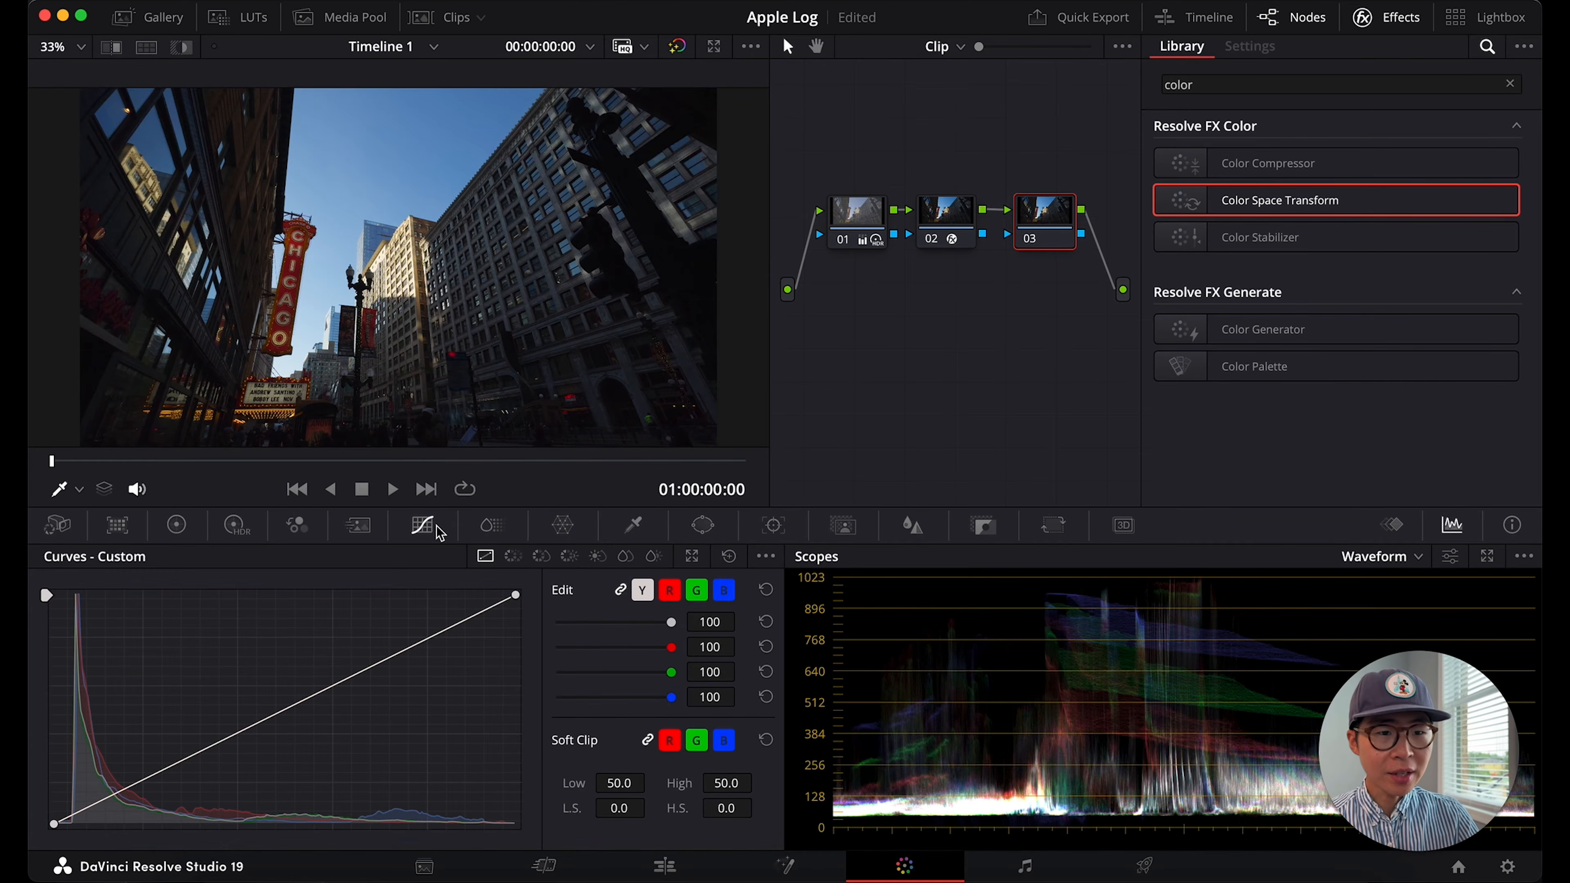
left_click(514, 557)
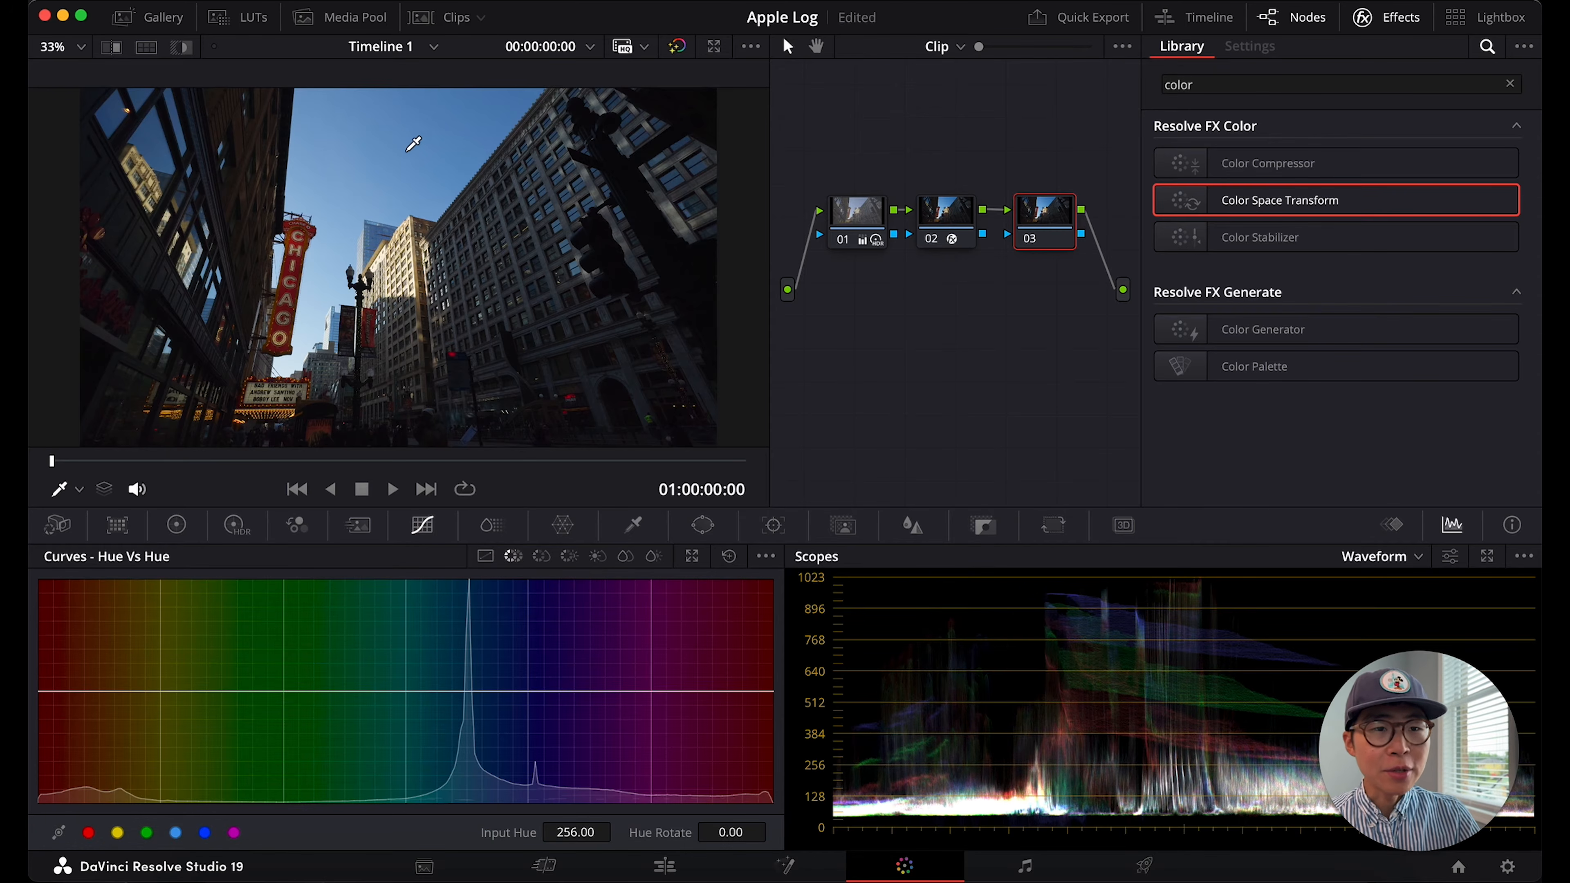
left_click(410, 135)
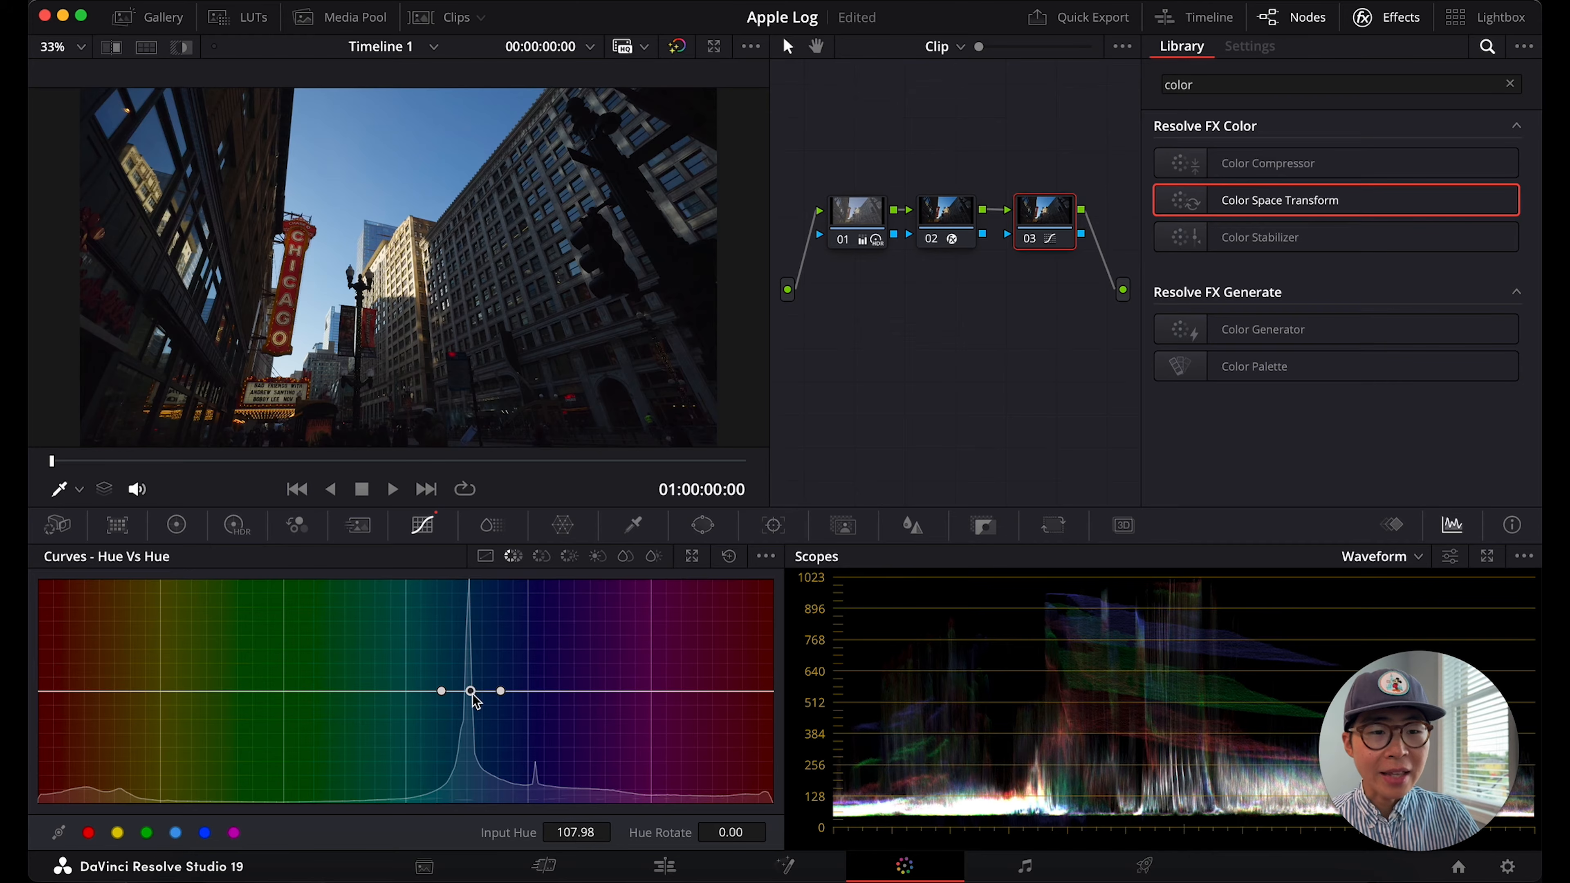
left_click_drag(471, 693, 456, 683)
key("super+d")
key("super+d")
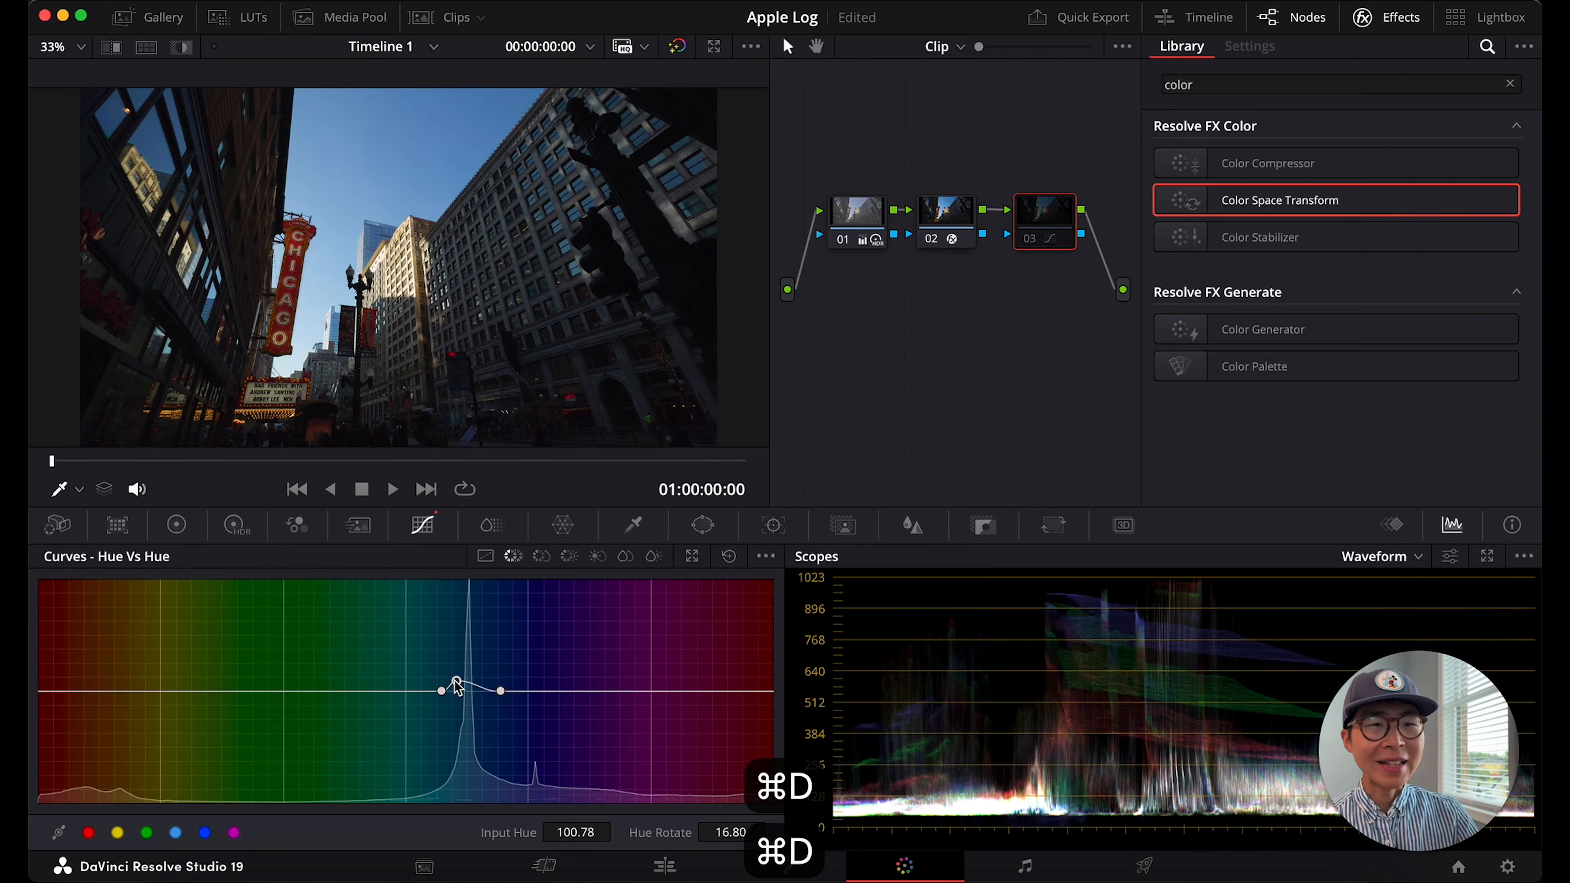
key("super+d")
key("super+d")
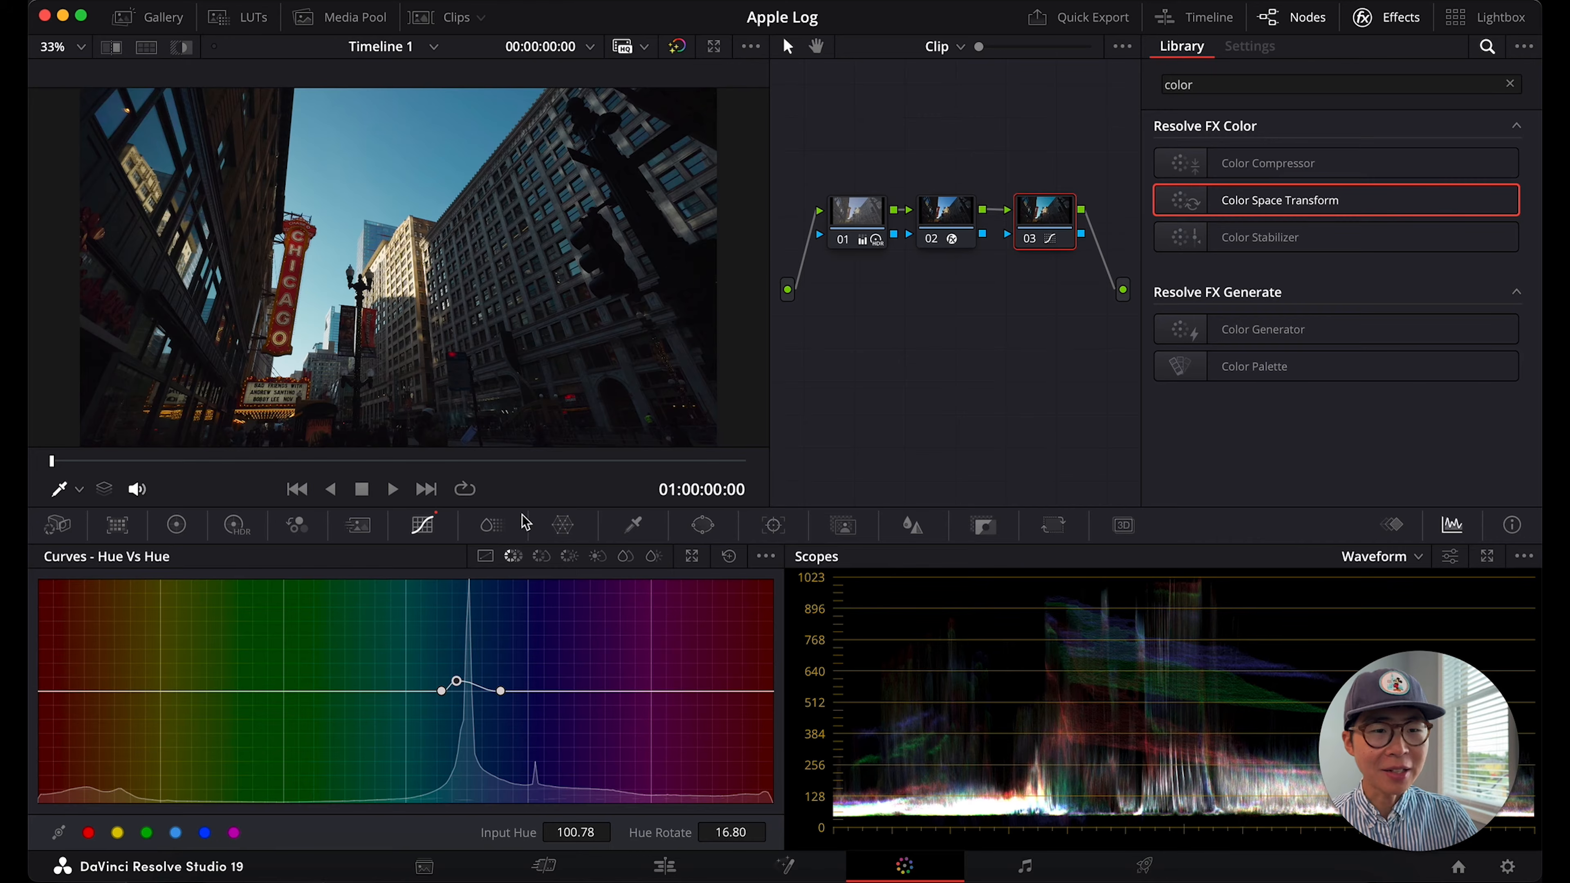
Raise the sky's saturation to 1.27 with node 03's Hue Vs Sat curve, and compare the shot with and without the whole grade
left_click(542, 557)
left_click(434, 131)
left_click_drag(471, 690, 481, 668)
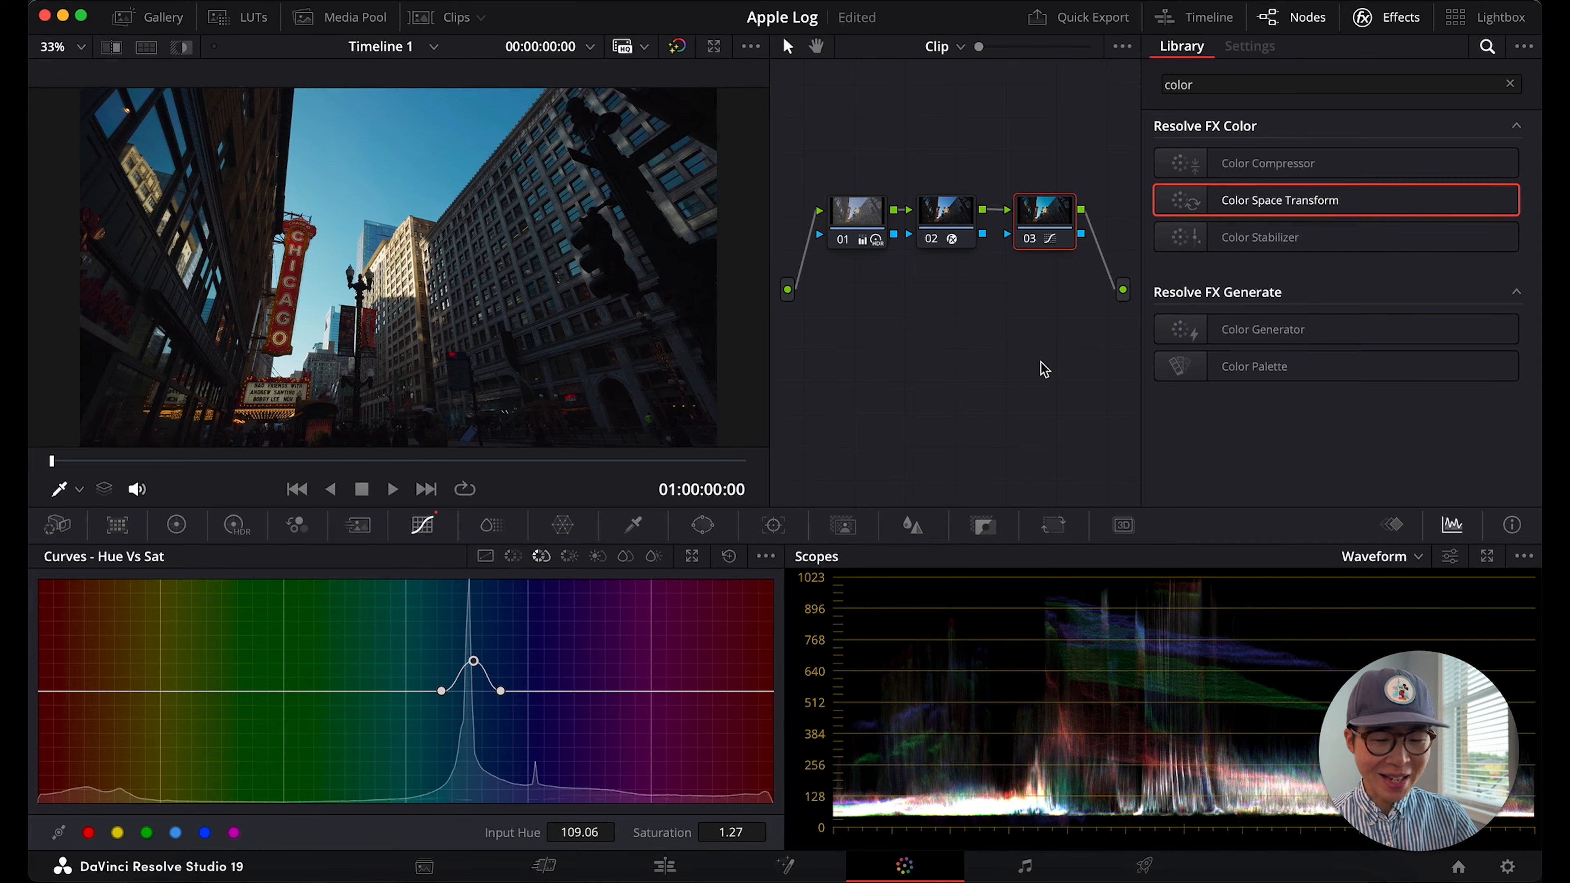
key("shift+d")
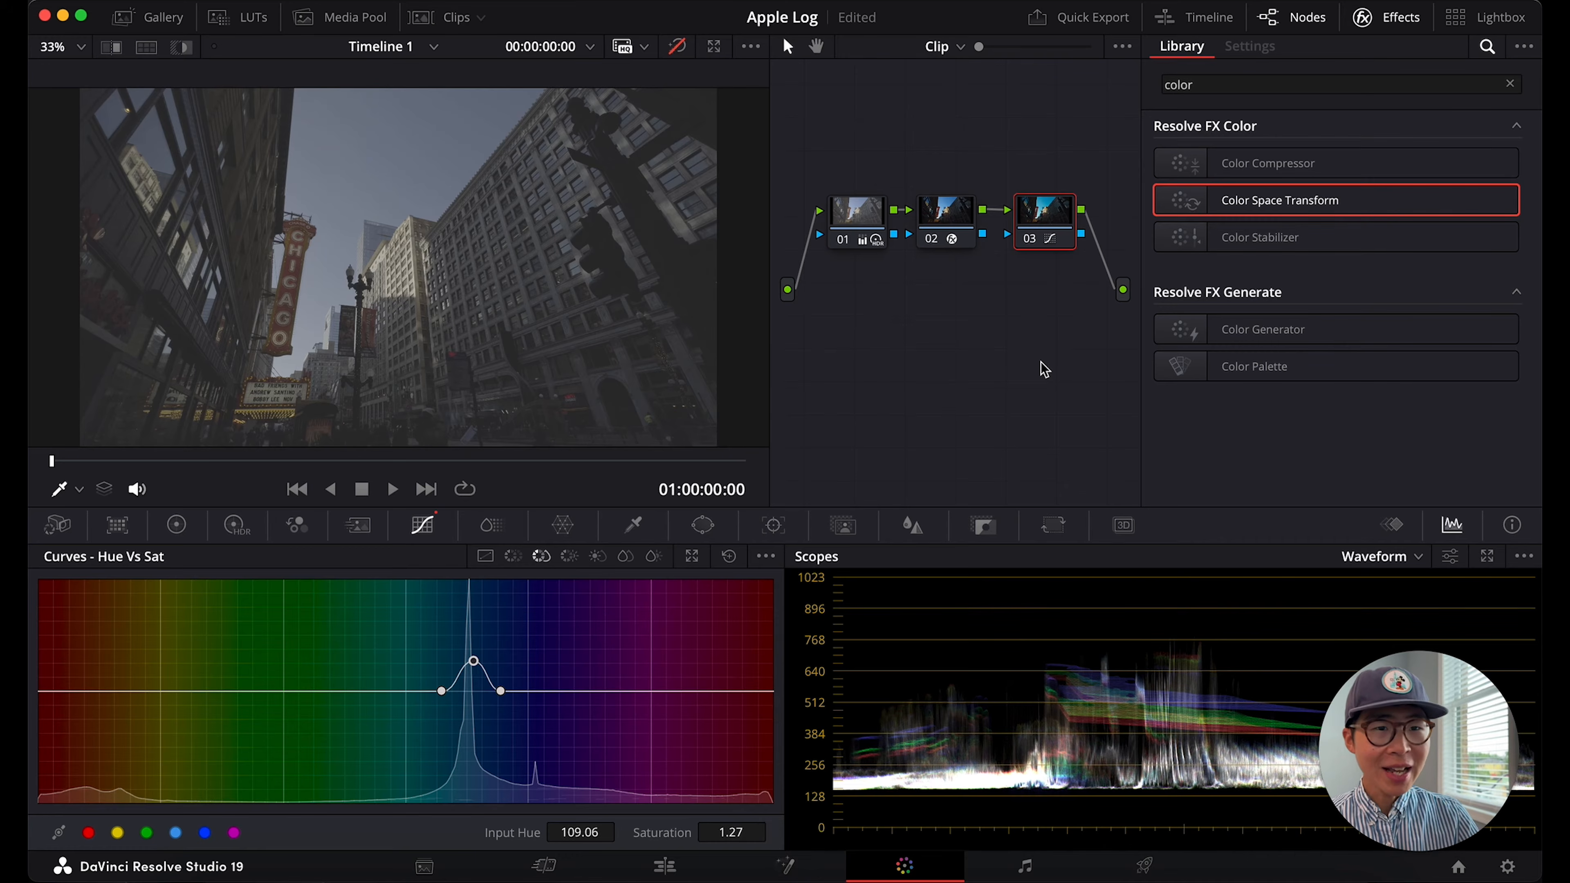
key("shift+d")
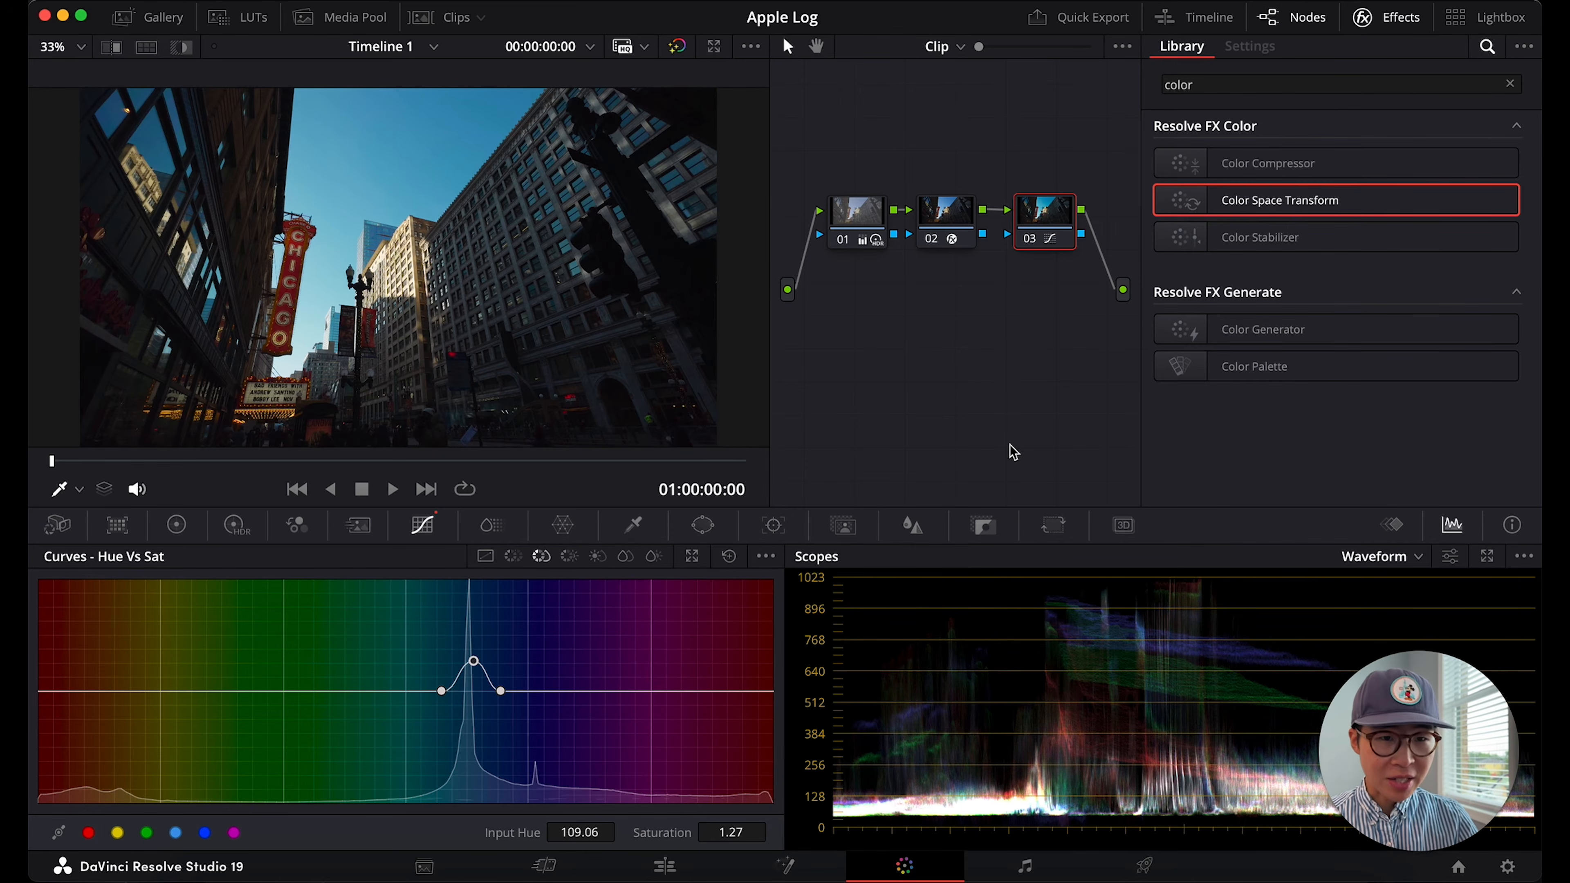
Apply the previous clip's grade to the second clip, the skyline with the tall antenna-topped tower
key("Down")
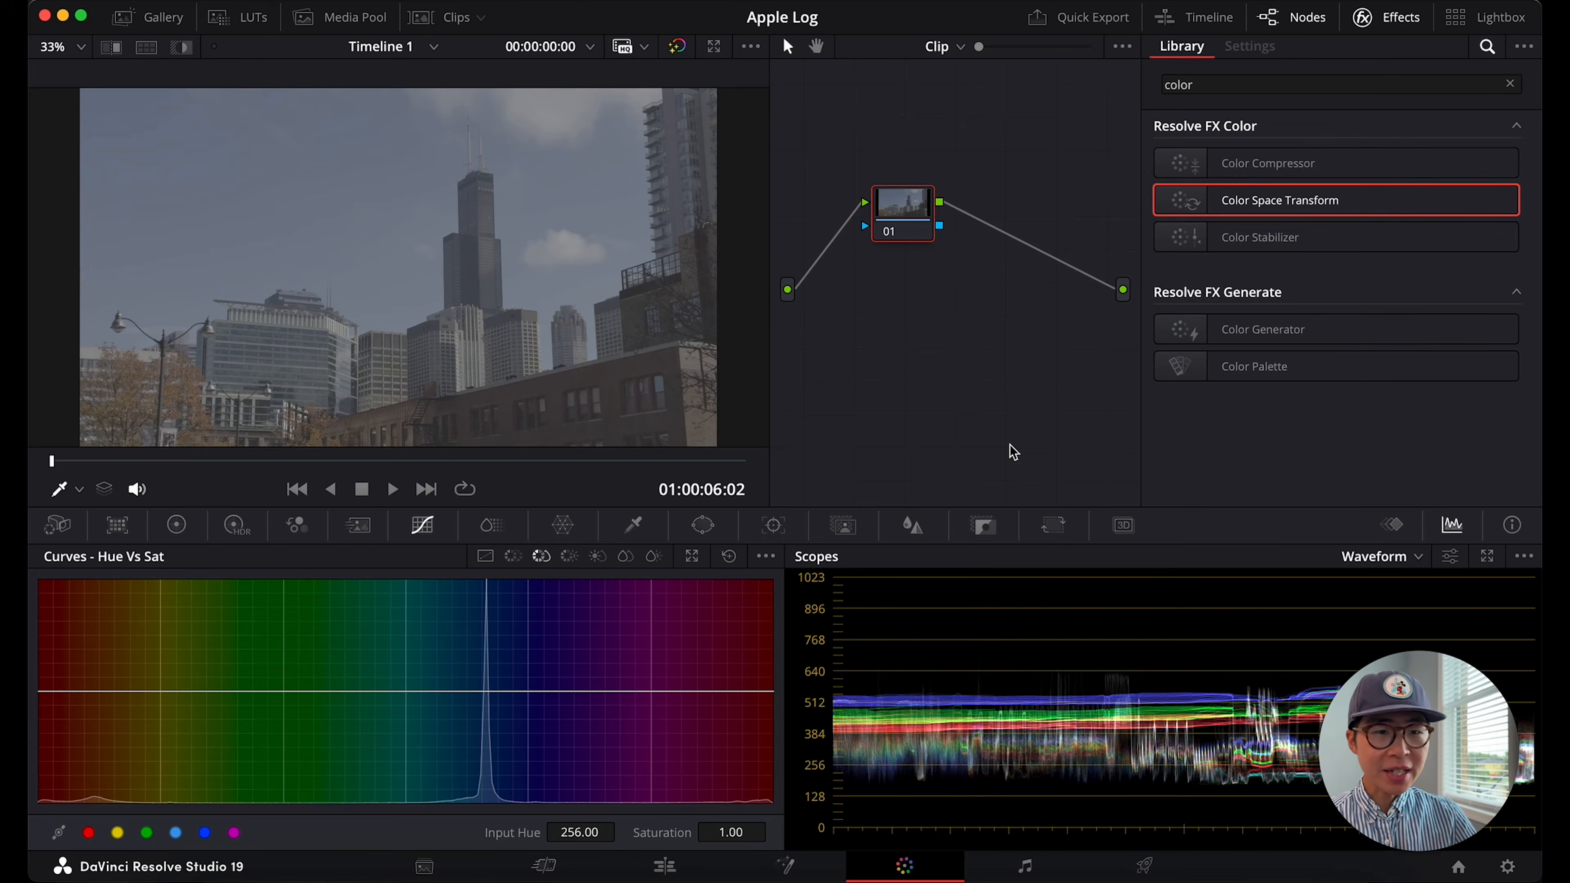
key("shift+equal")
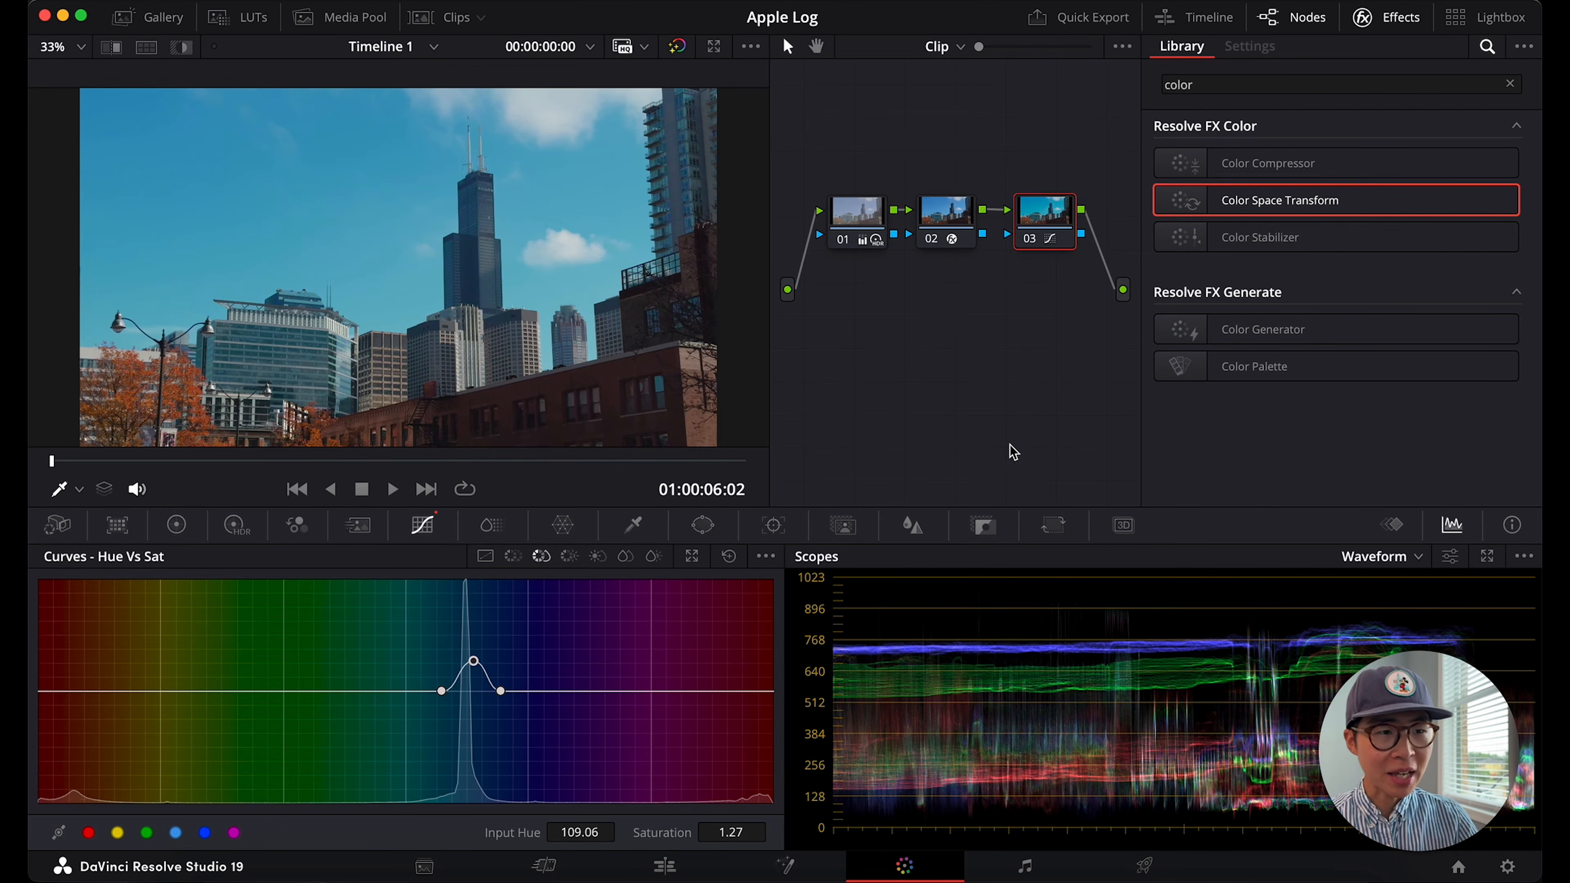
In the skyline clip's first node, lower the HDR global exposure and set the primaries contrast to 1.150
left_click(856, 213)
left_click(234, 527)
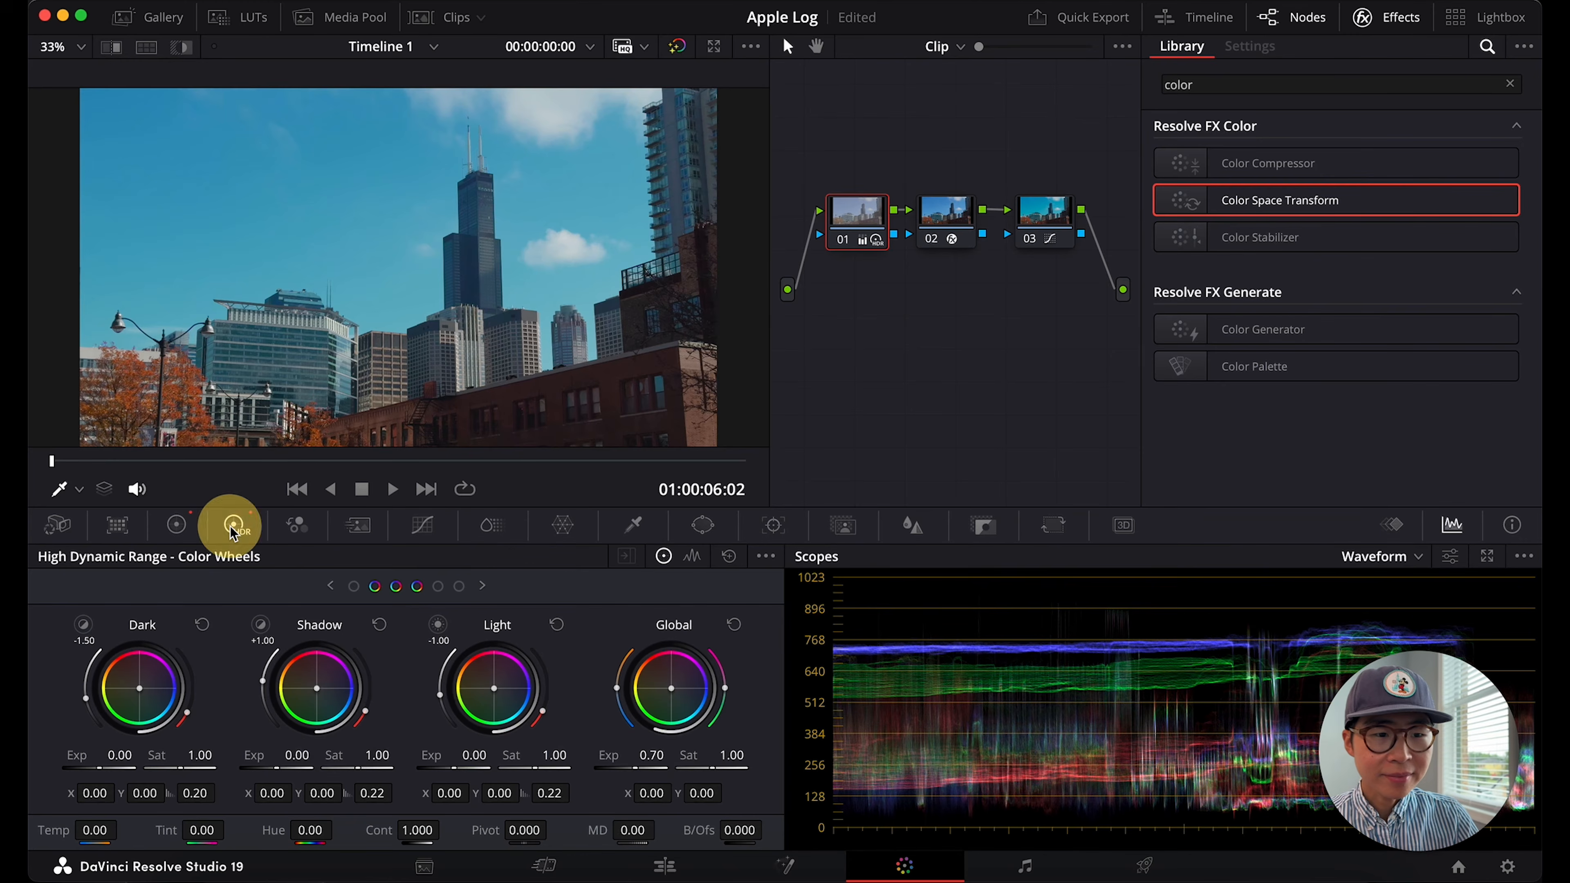
left_click_drag(651, 755, 608, 767)
left_click(176, 525)
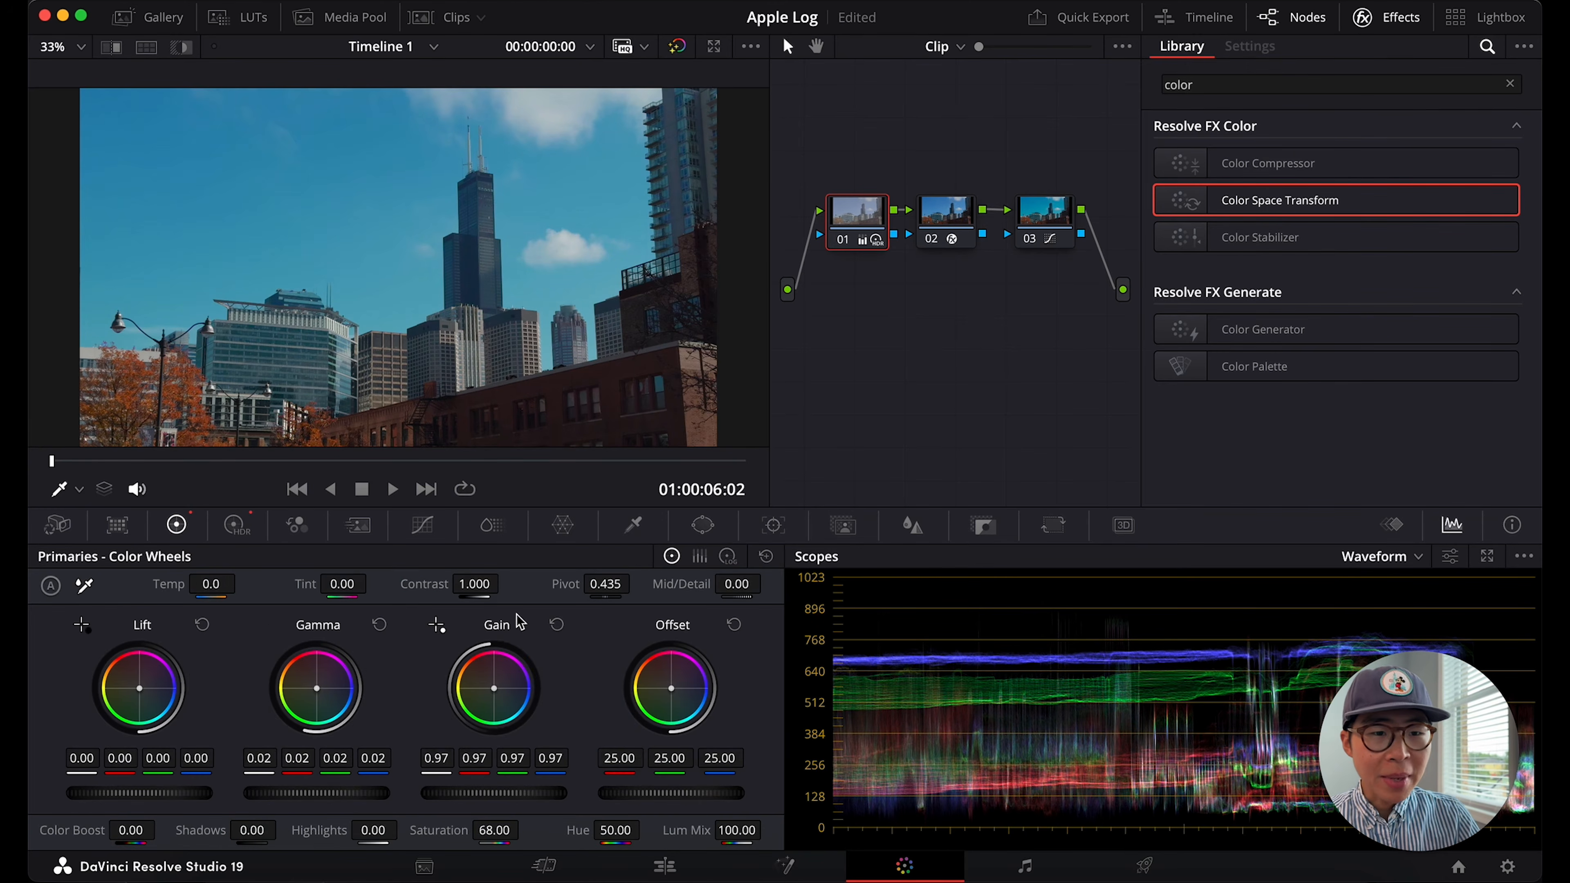
left_click_drag(474, 588, 536, 589)
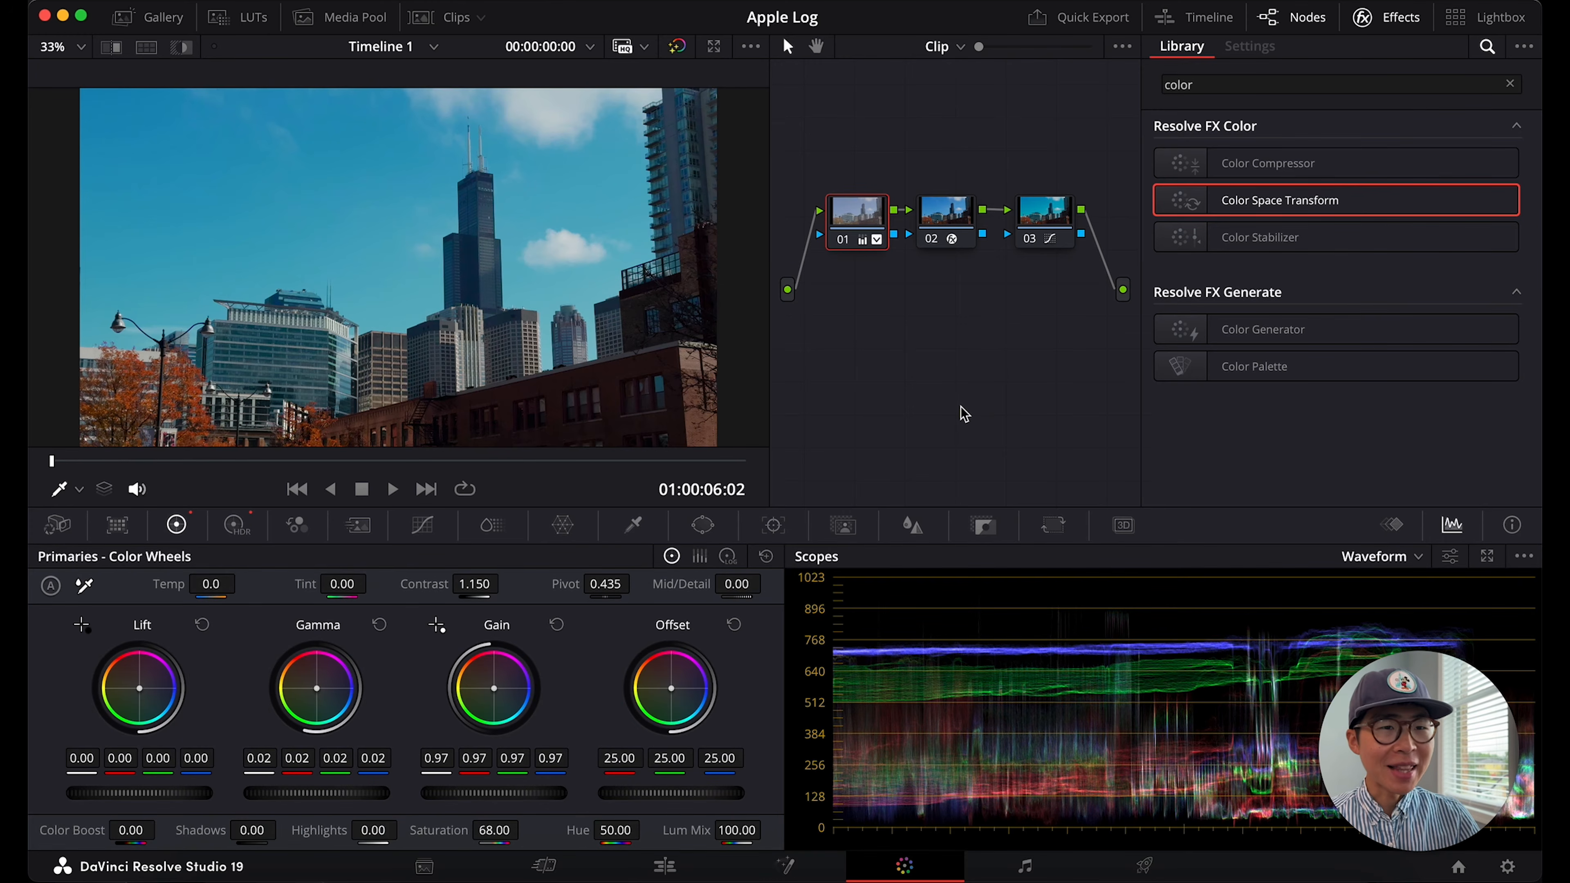
Apply the previous clip's grade to the third clip, the highway view, and set its first node's HDR global exposure to 0.41
key("Down")
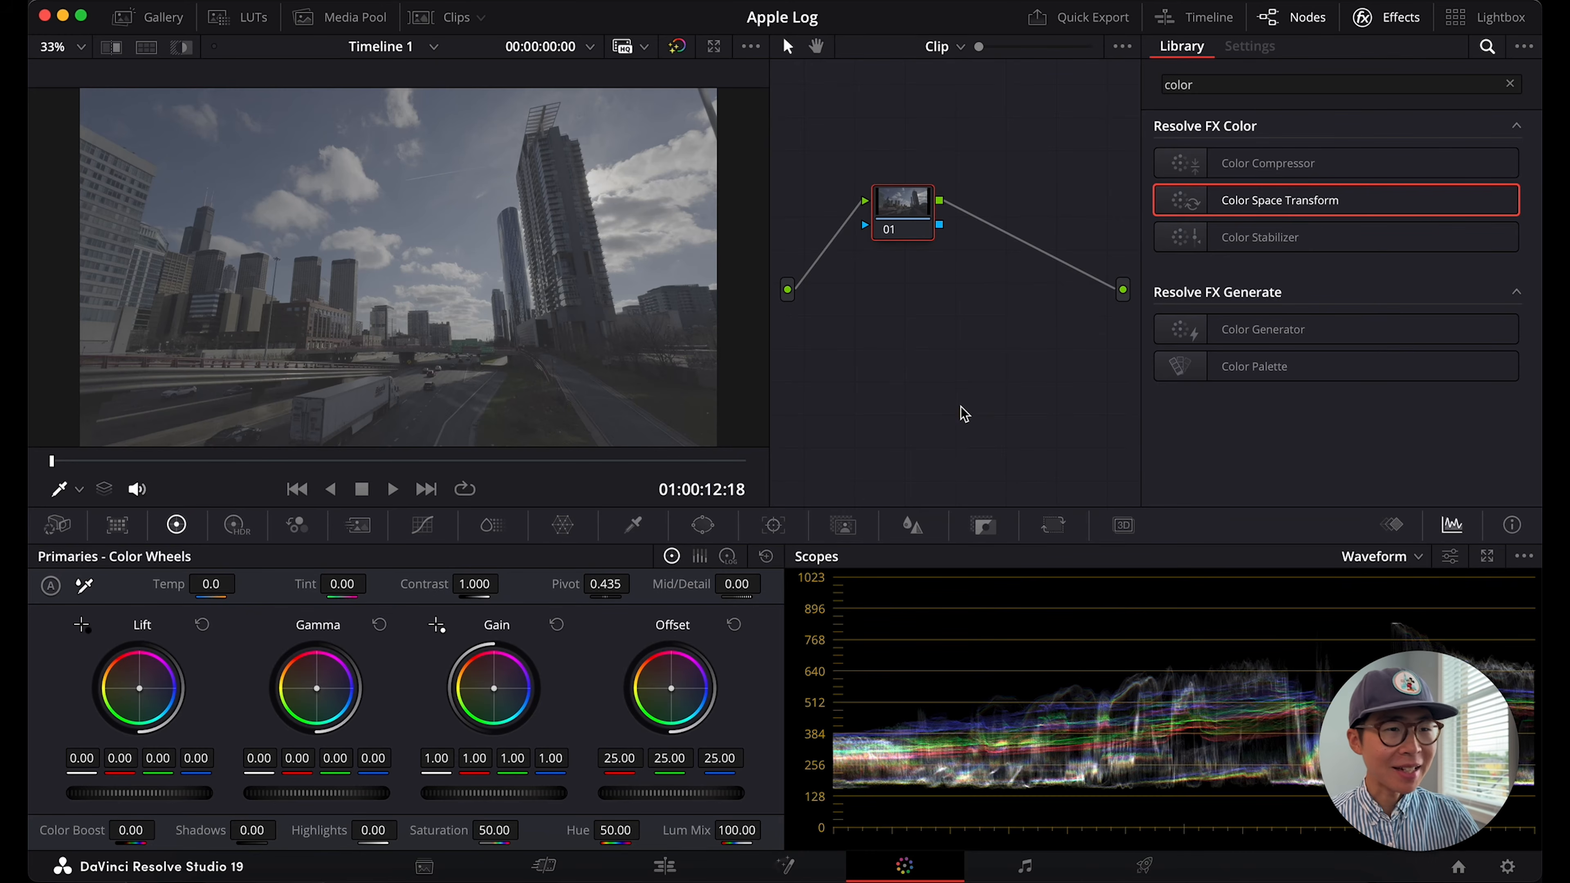
key("shift+equal")
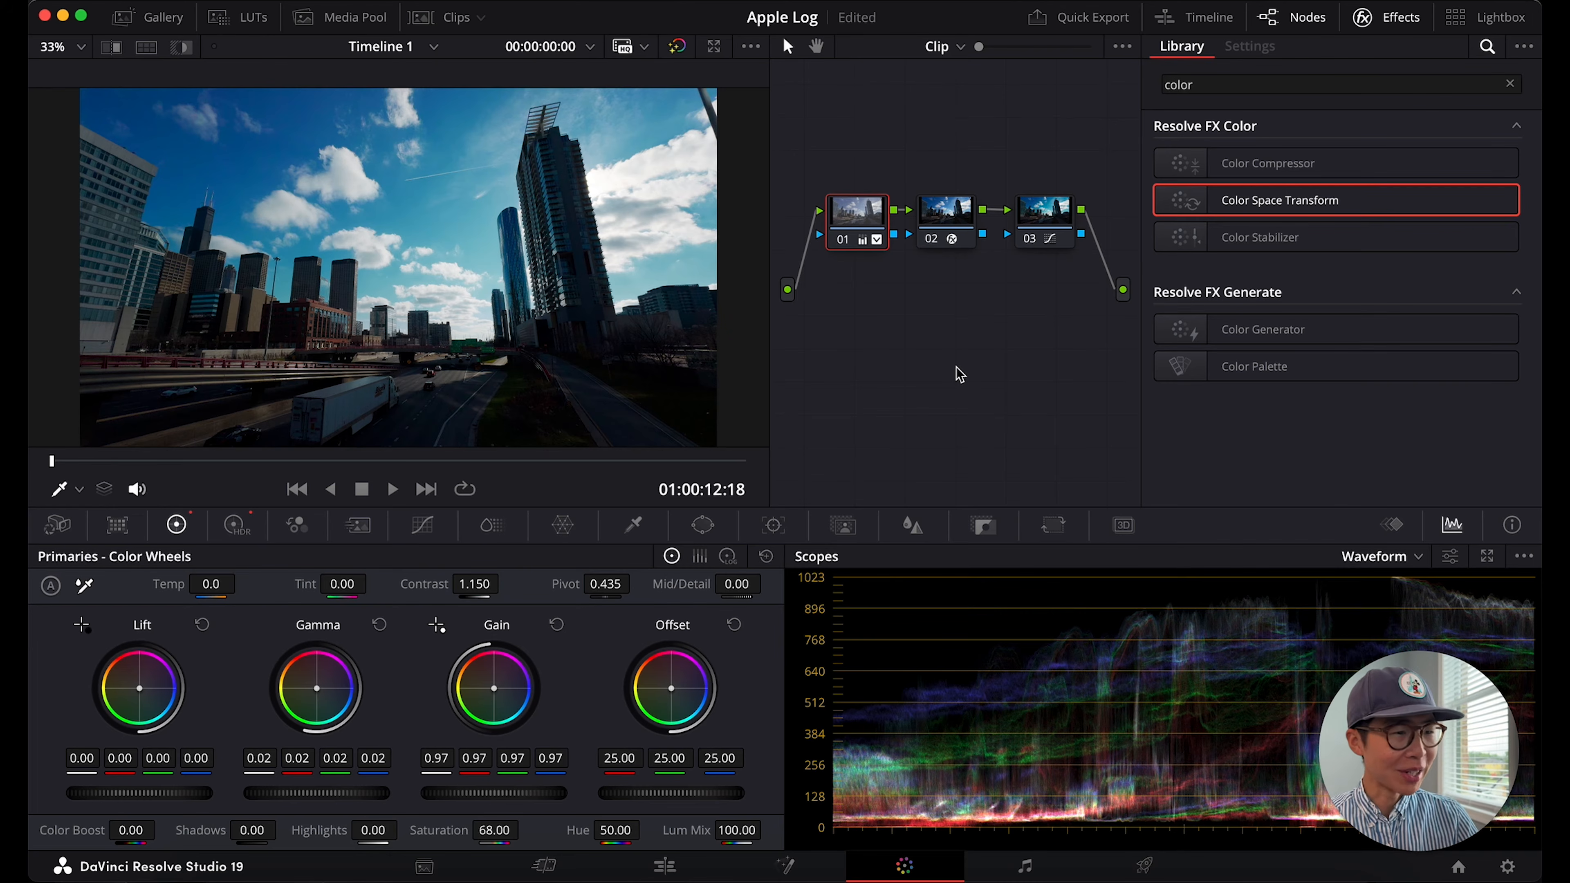
left_click(235, 525)
left_click_drag(656, 760, 600, 763)
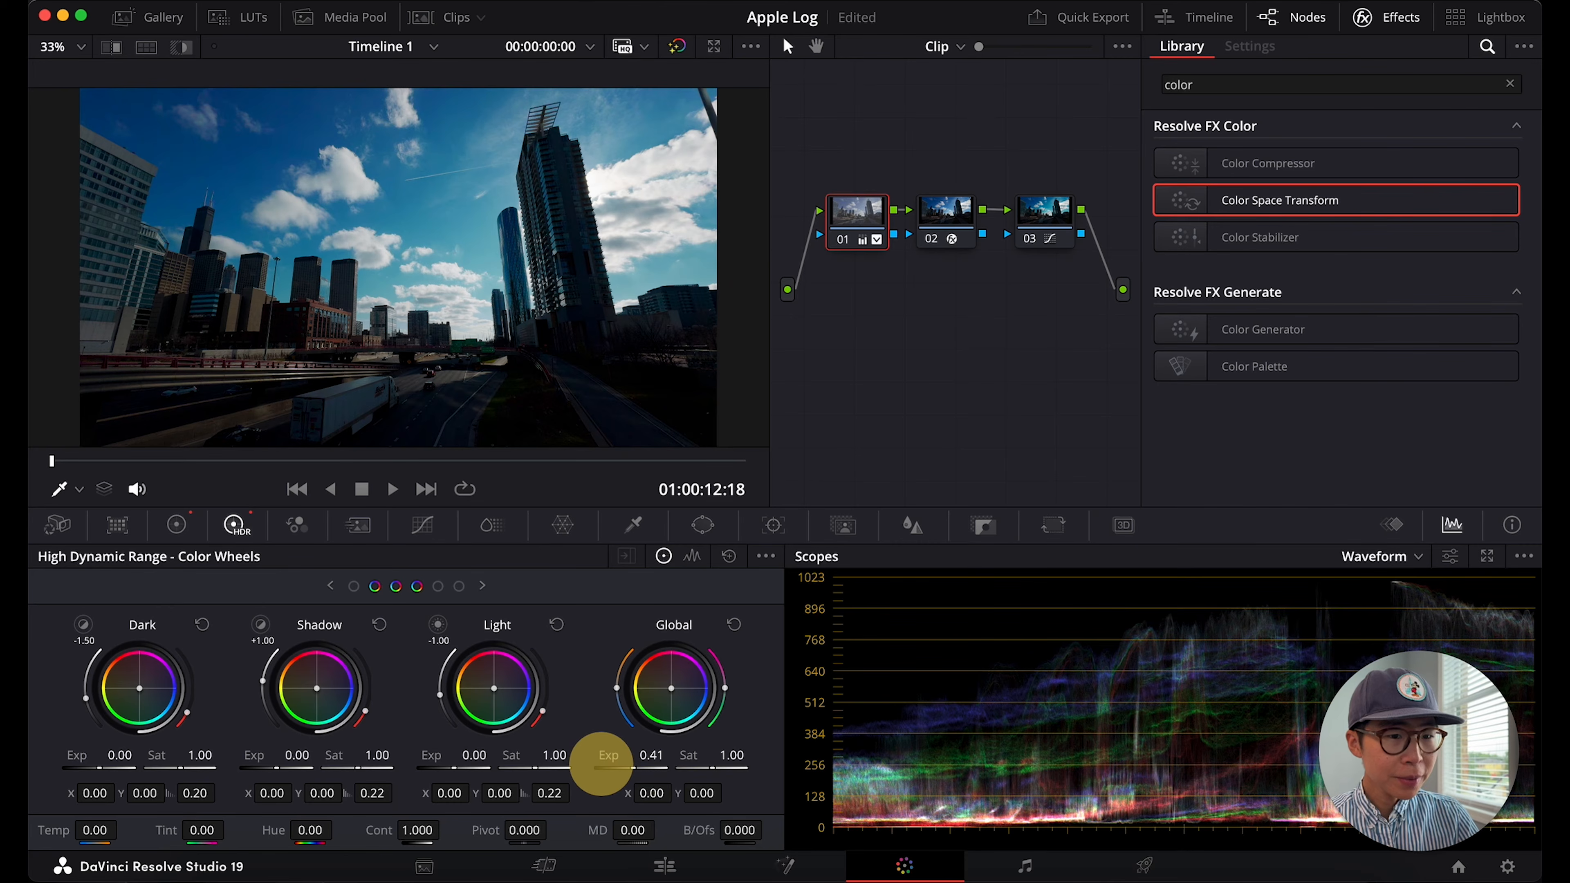
Reset the first node's gain in the primaries and raise its gamma to 0.05 on the highway clip
left_click(176, 524)
left_click(557, 627)
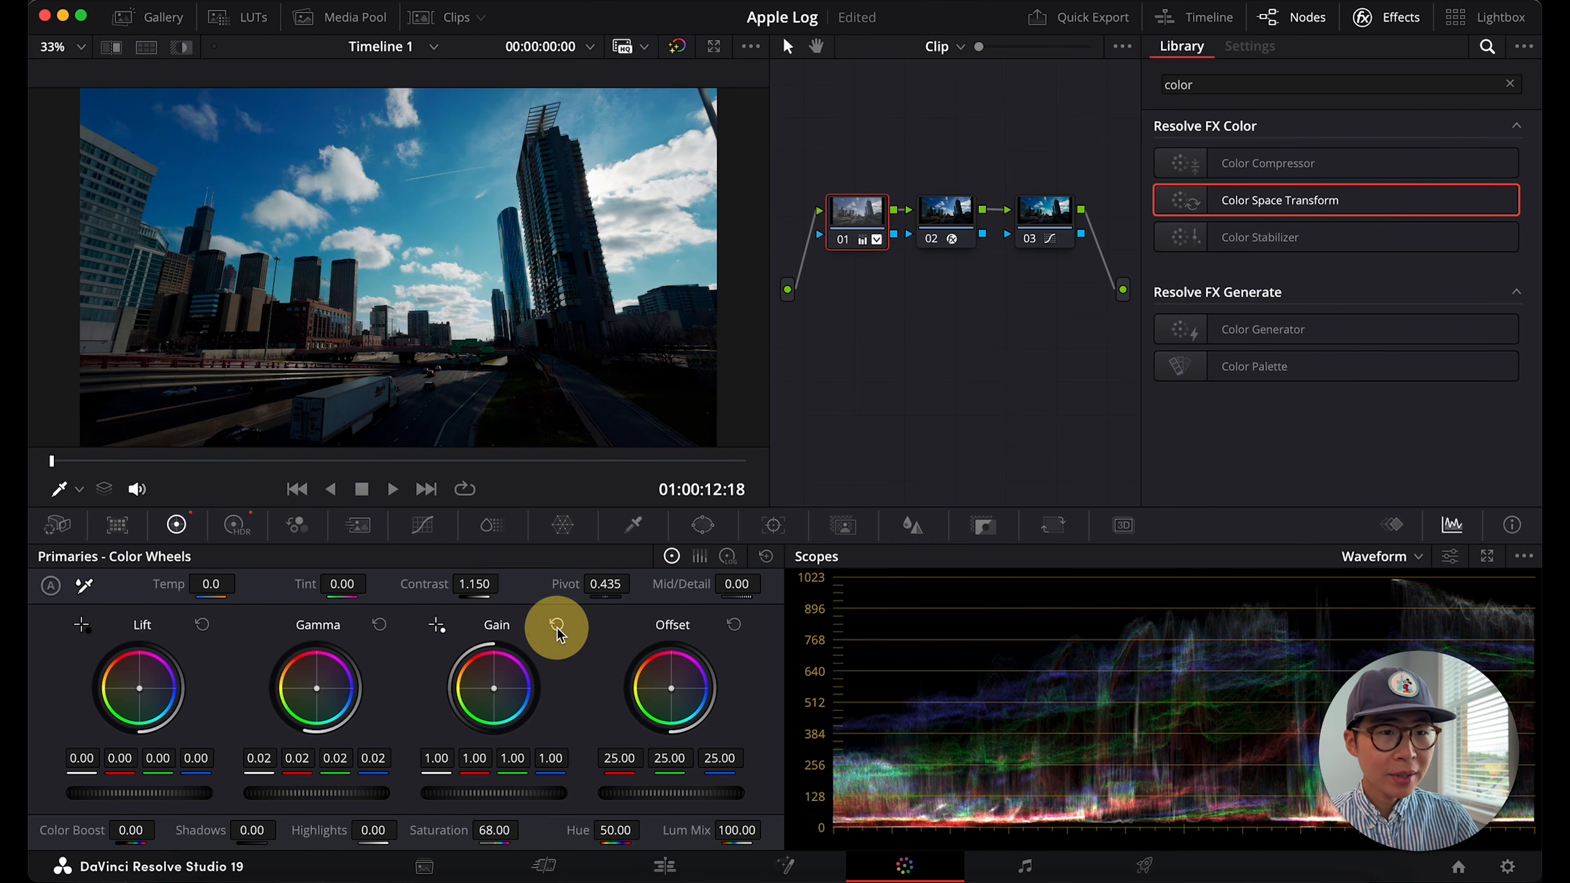
left_click_drag(334, 794, 465, 807)
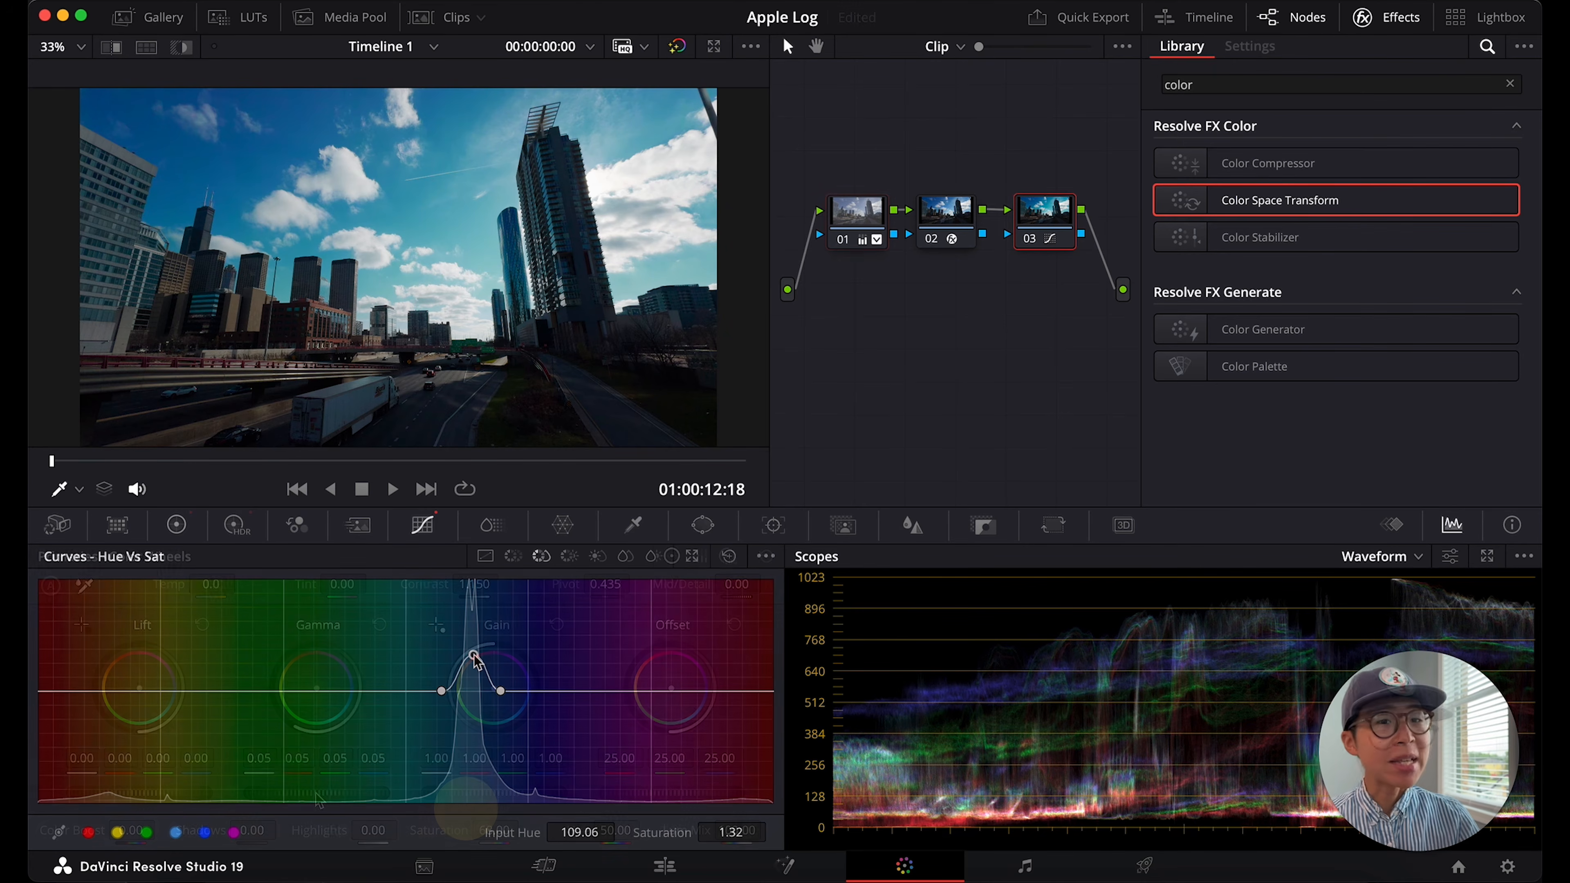
Raise the sky point on node 03's Hue Vs Sat curve to a saturation of 1.32
left_click_drag(473, 691, 474, 656)
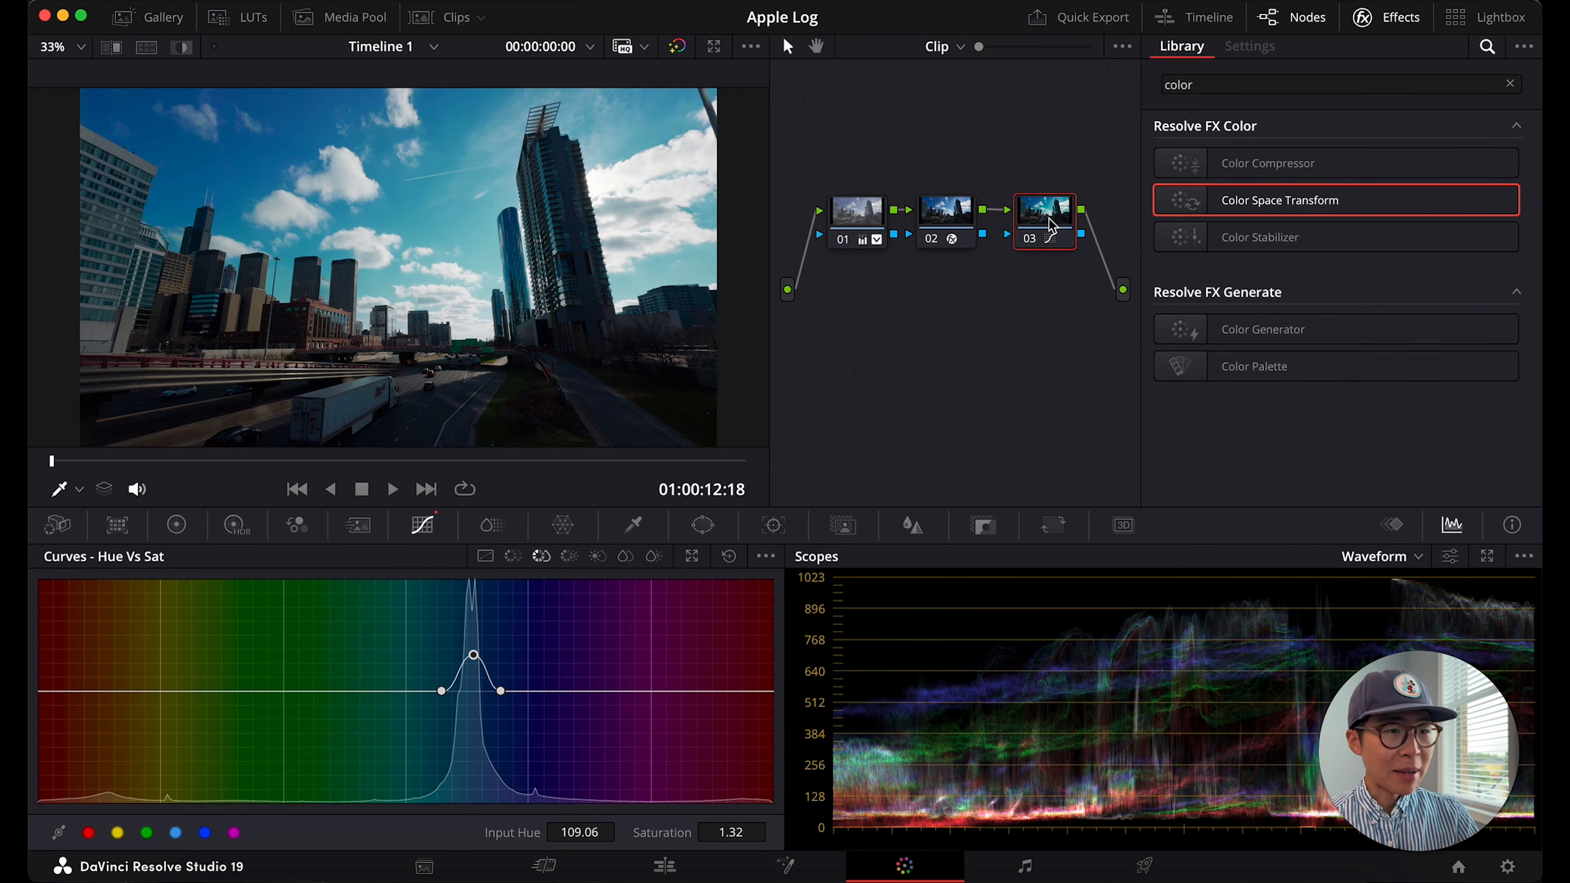
Add a serial node after node 03, place it beneath the others, and apply the Vignette effect to it
key("alt+s")
left_click_drag(859, 287, 912, 337)
left_click(1510, 84)
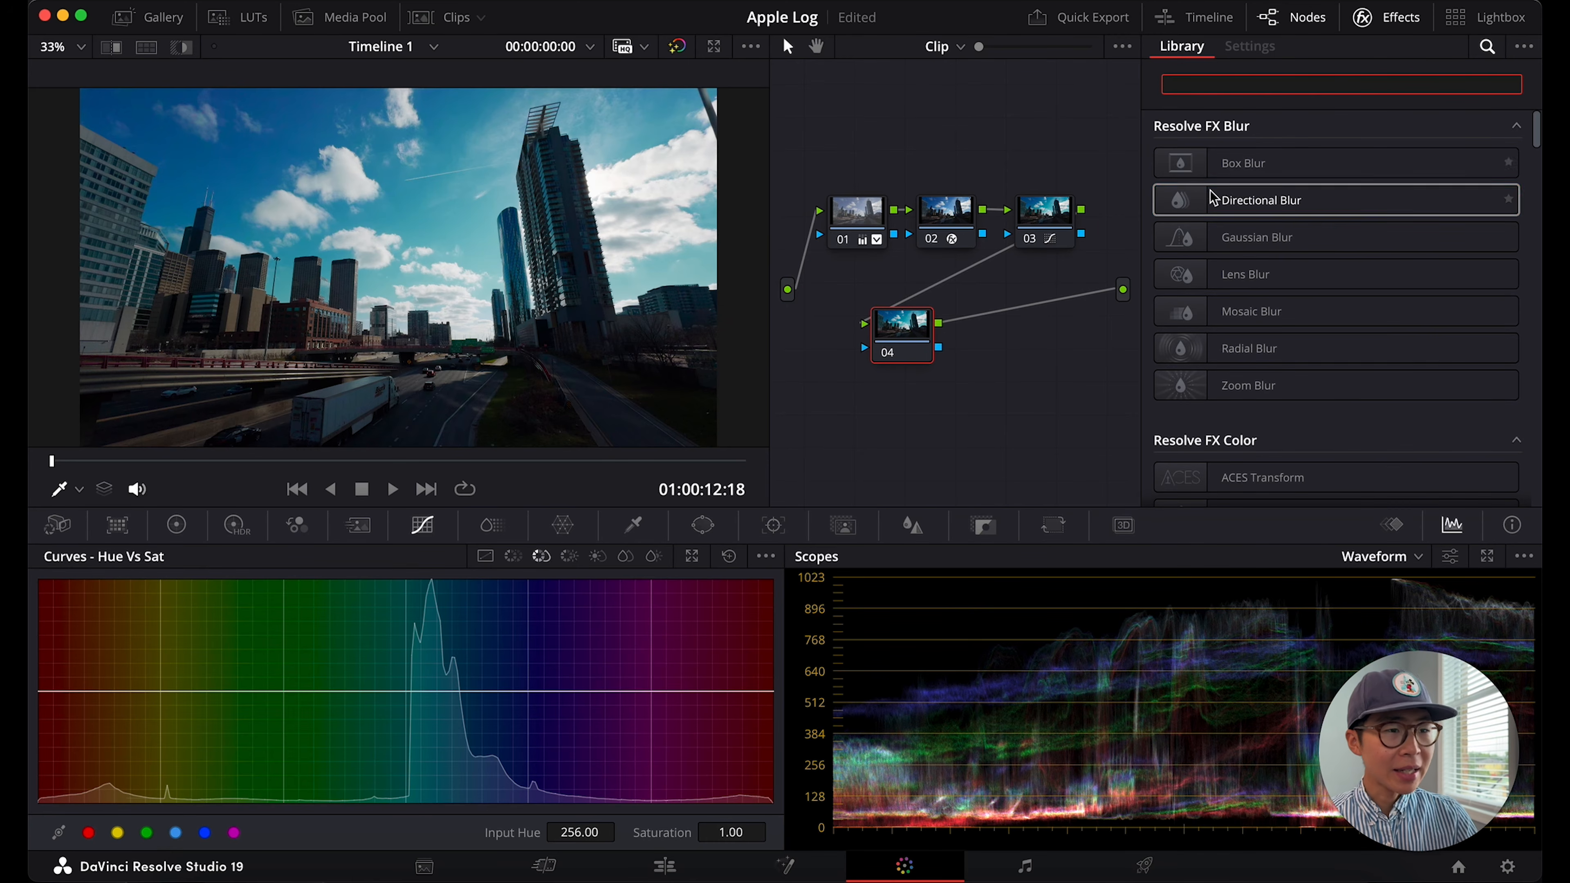
type("vign")
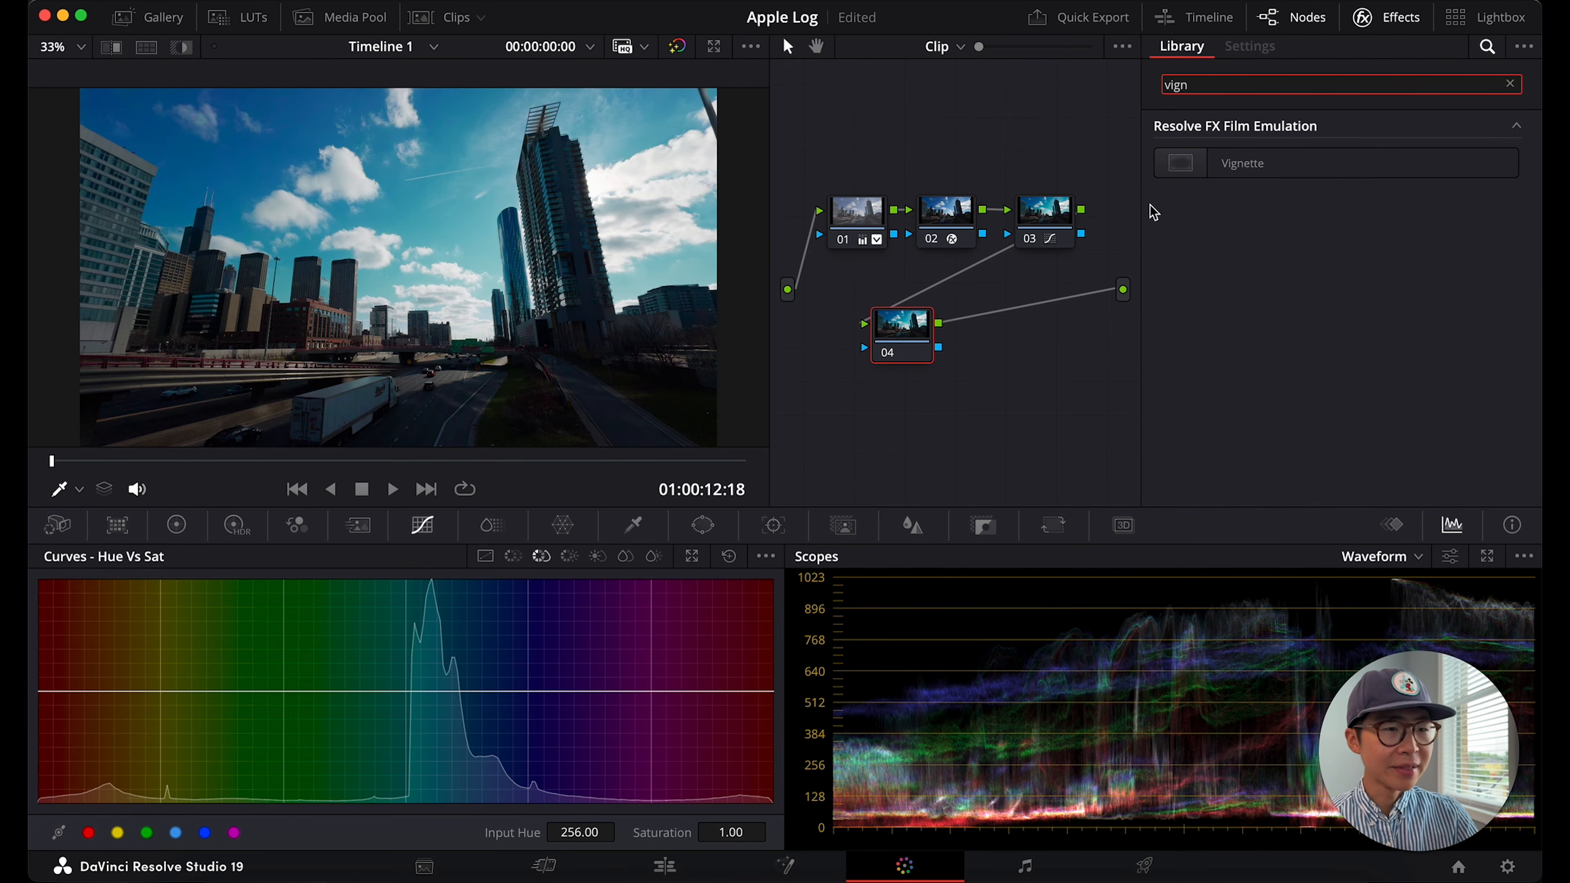
left_click_drag(1232, 162, 902, 329)
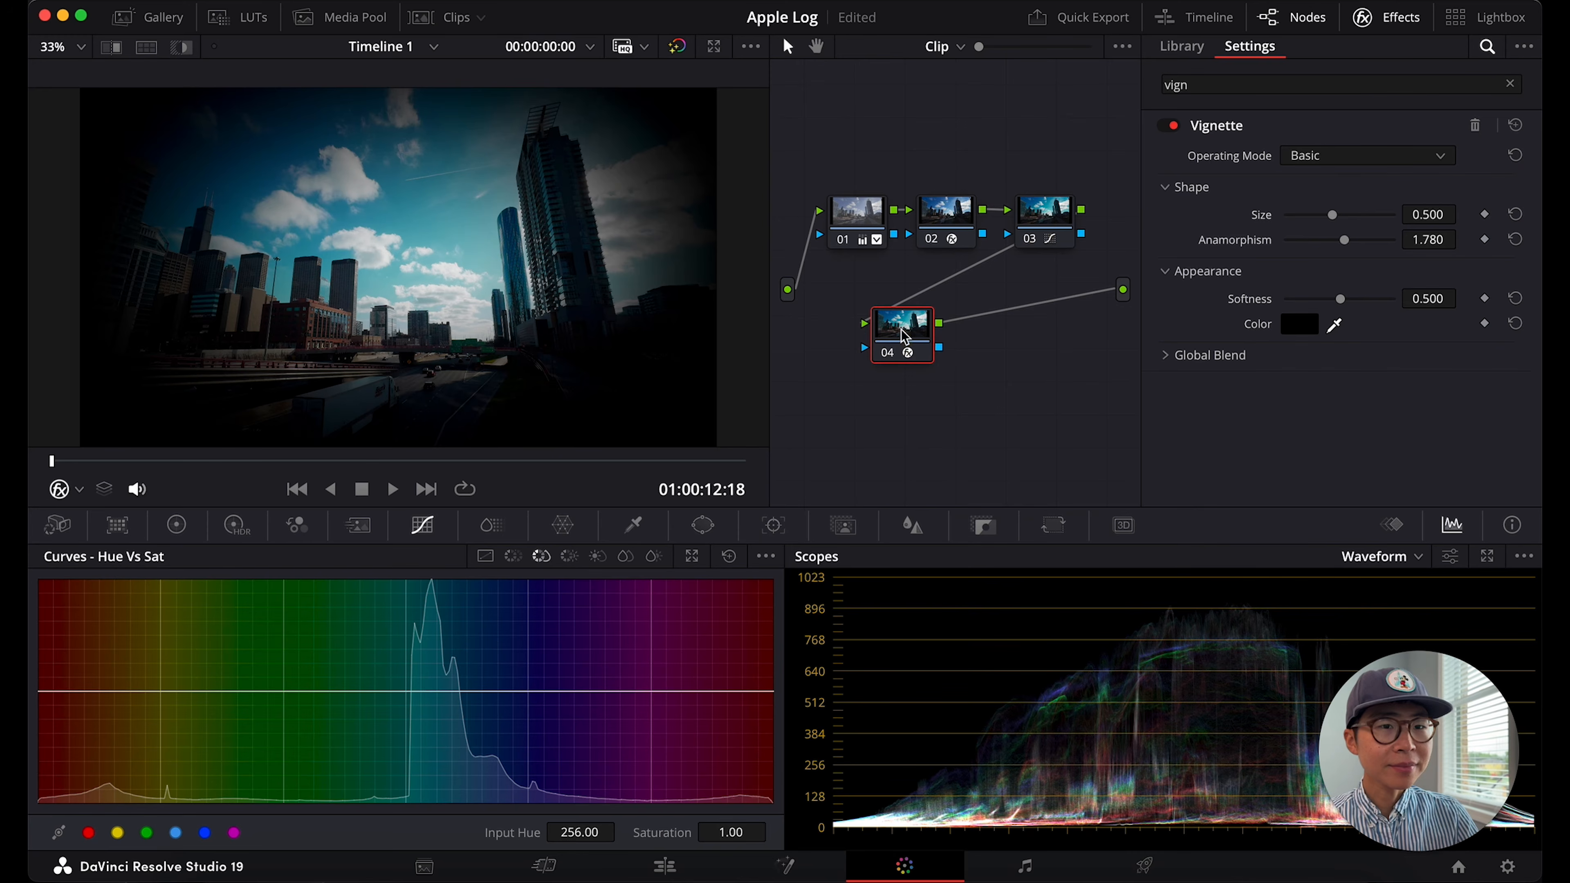
Set the vignette's size to 1.000 and compare the full-screen picture with and without the whole grade
left_click_drag(1332, 215, 1443, 219)
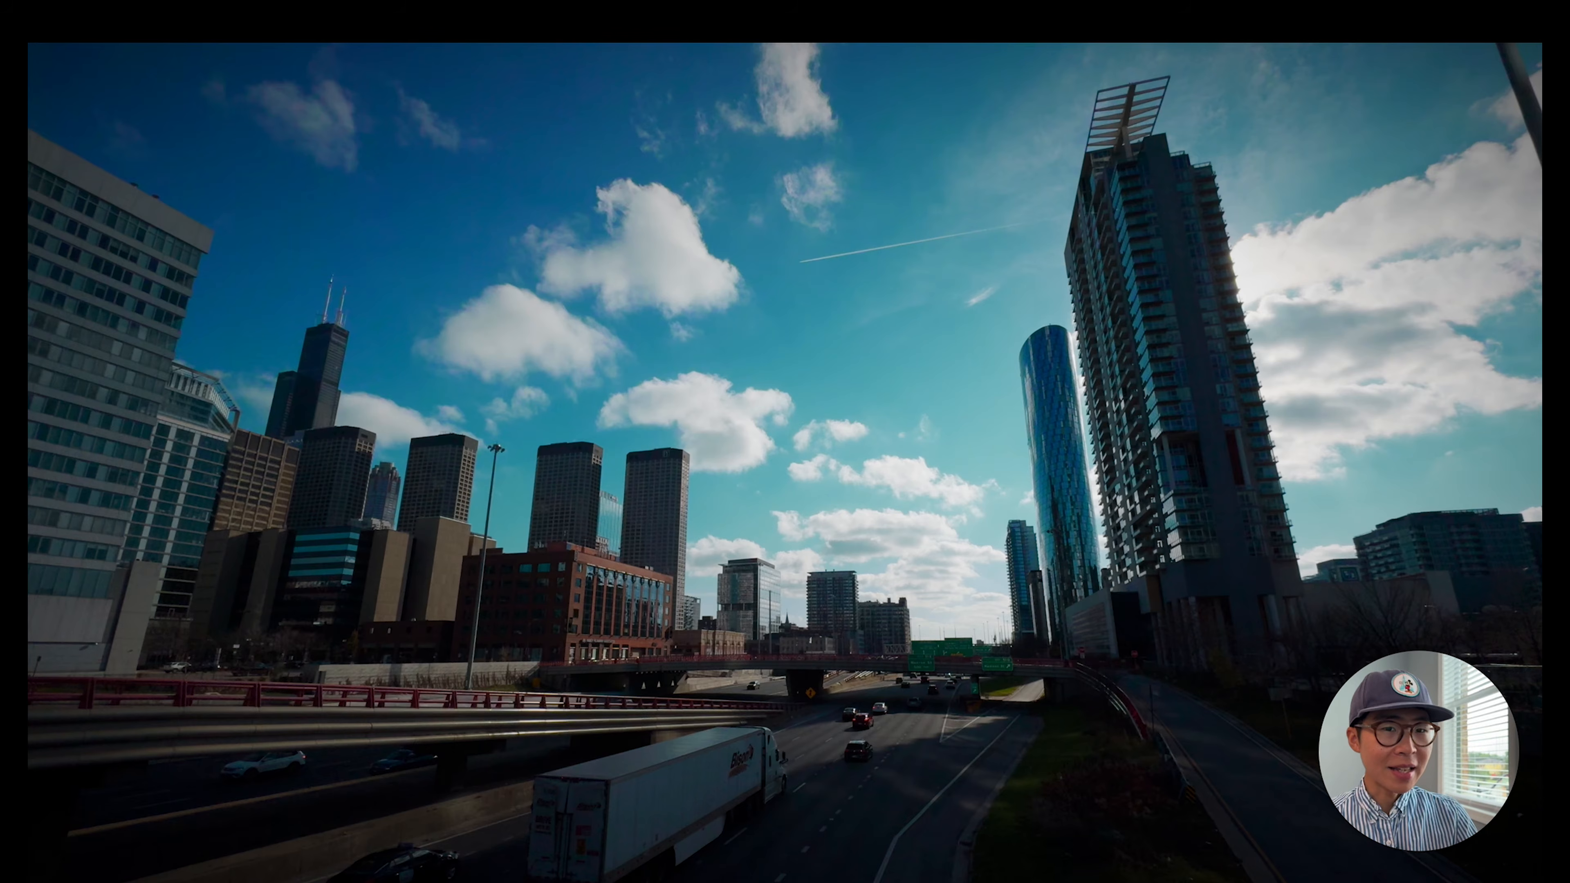
key("shift+d")
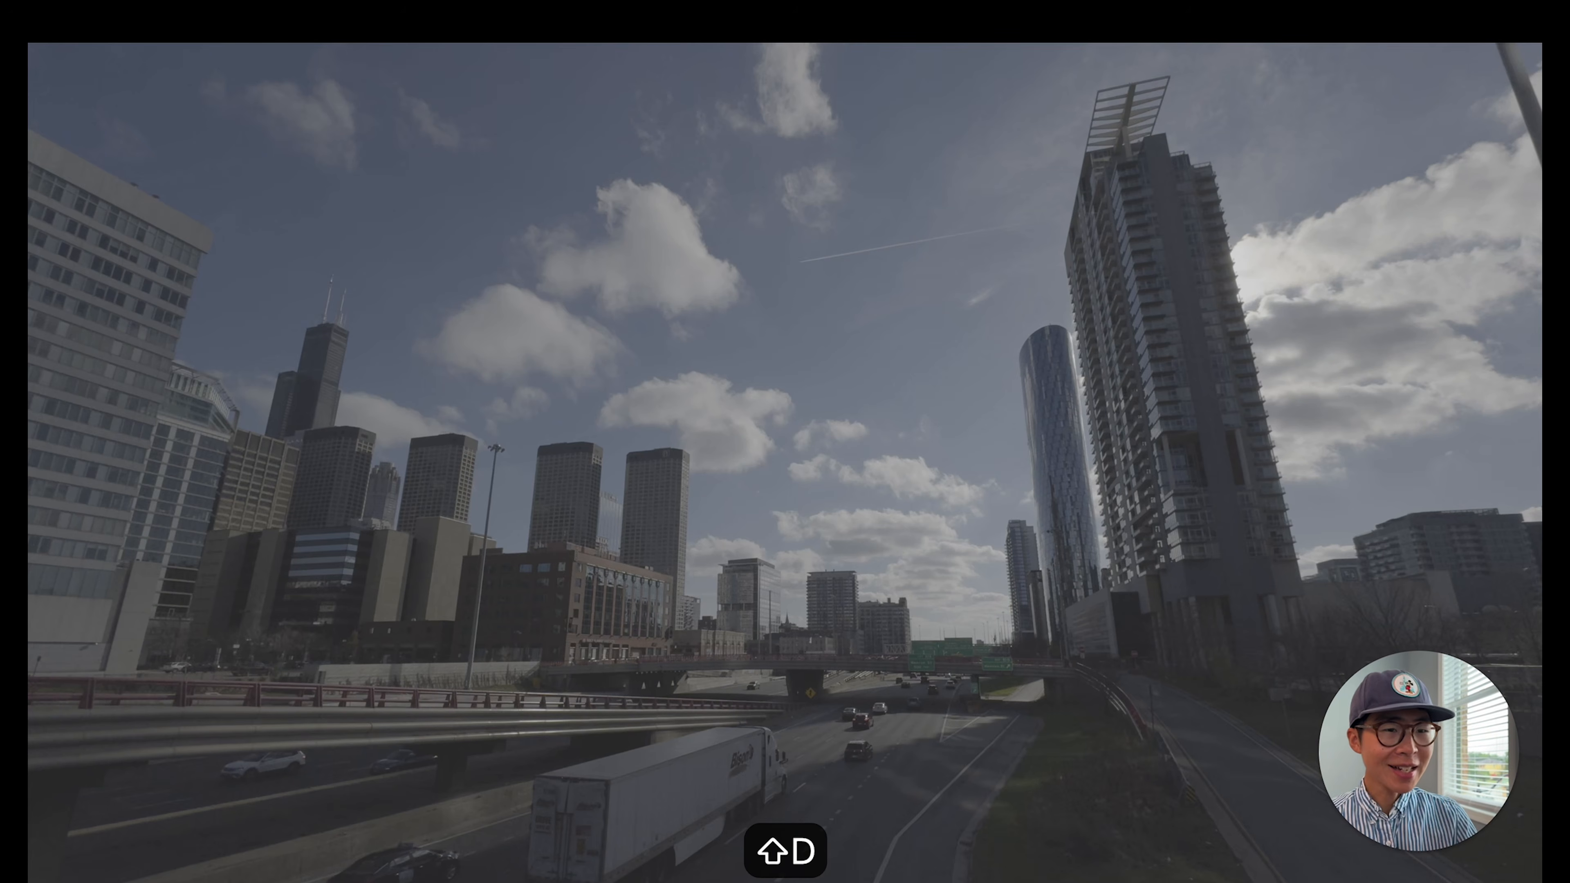
key("shift+d")
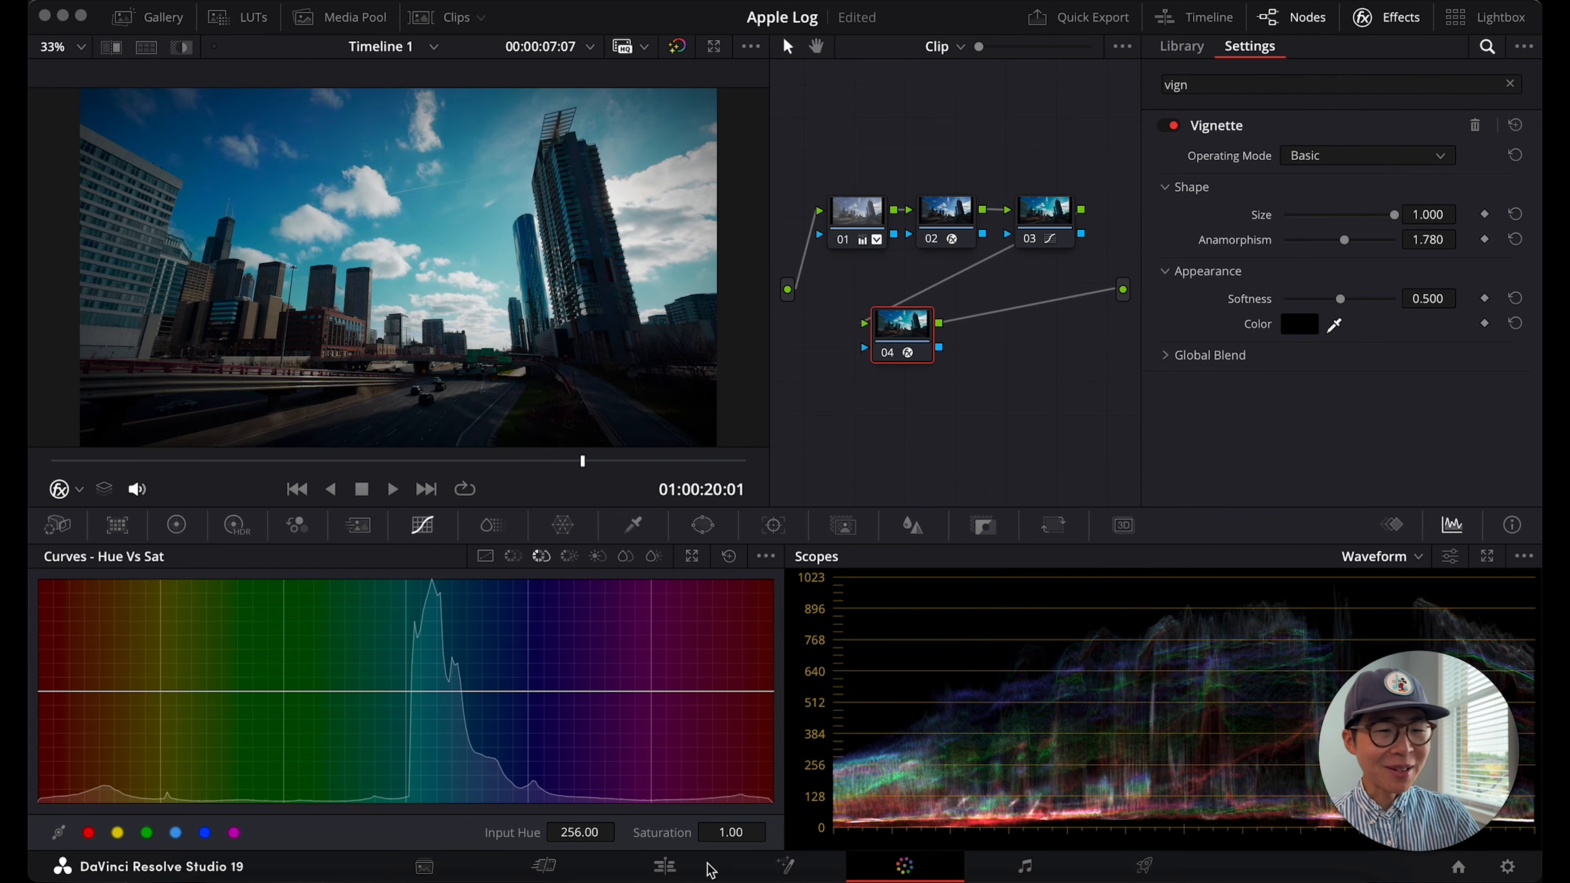
Go to the Edit page and place the playhead on the first clip at 01:00:02:04
left_click(704, 866)
left_click_drag(306, 676, 315, 719)
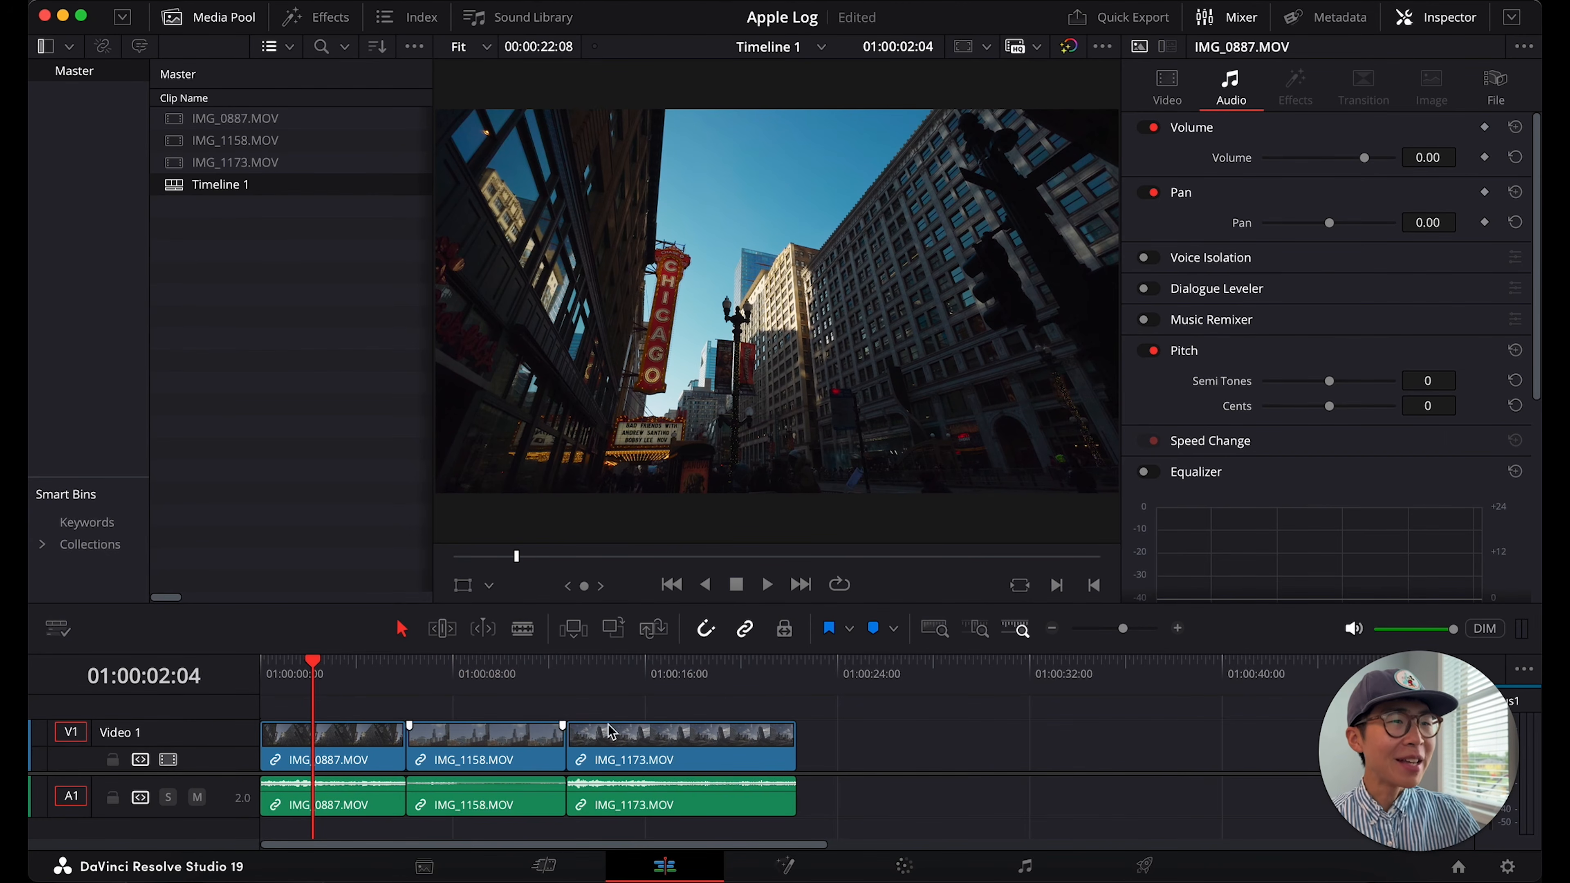
View the Quick Export presets, close them without exporting, and open the Deliver page for custom render settings
left_click(1122, 17)
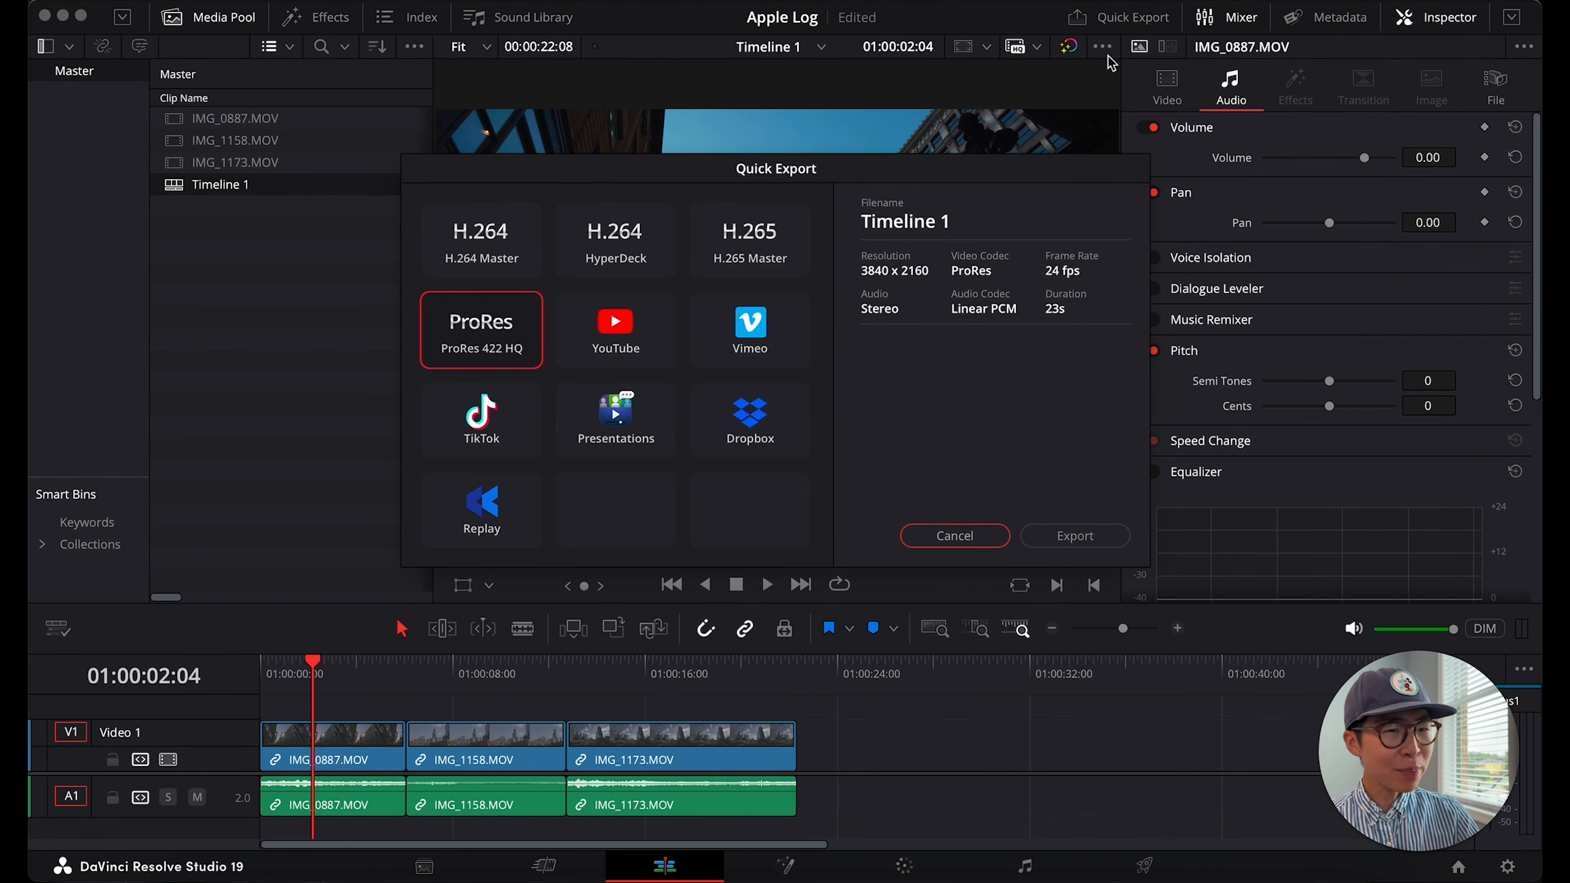
left_click(954, 535)
left_click(1144, 866)
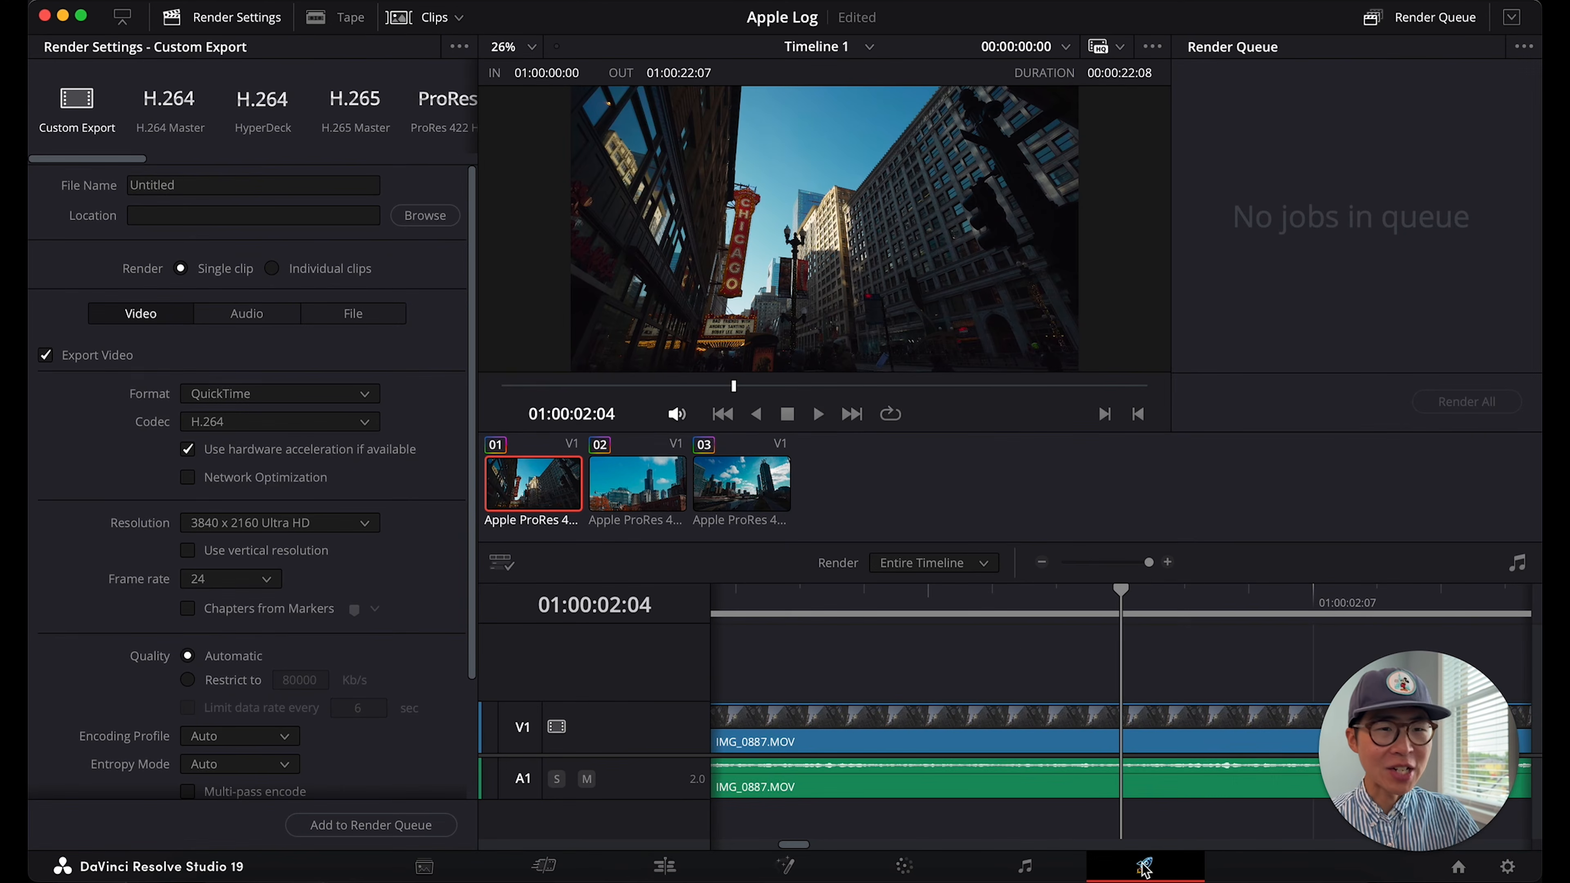